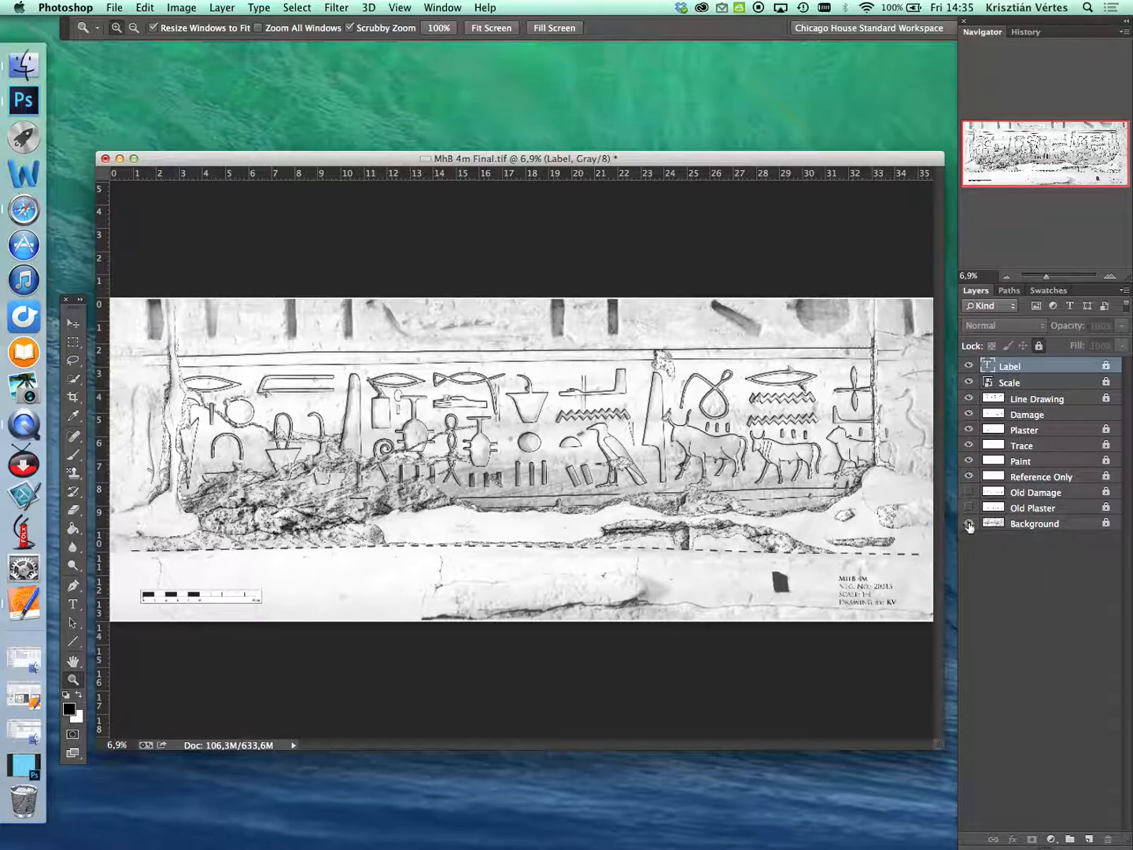
- Hide the Background layer and merge all layers from Label down to Background into one
click(969, 525)
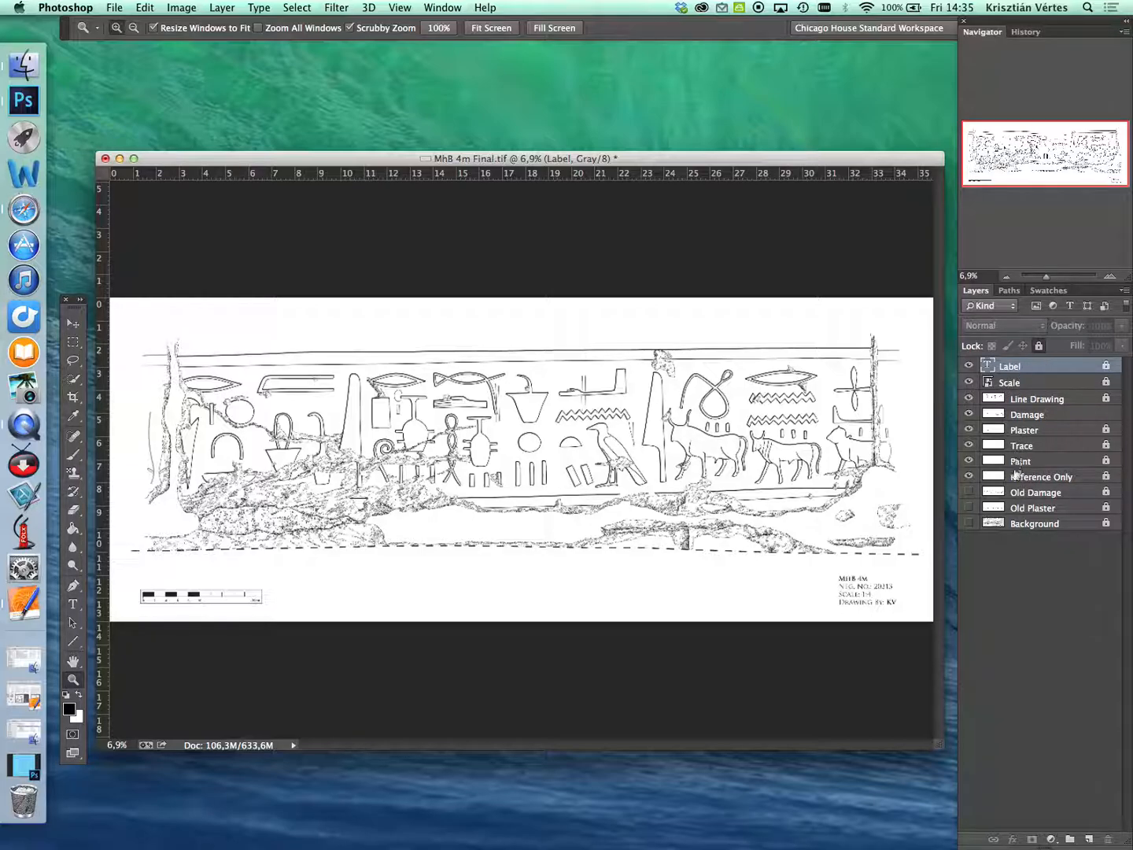
shift+click(1017, 525)
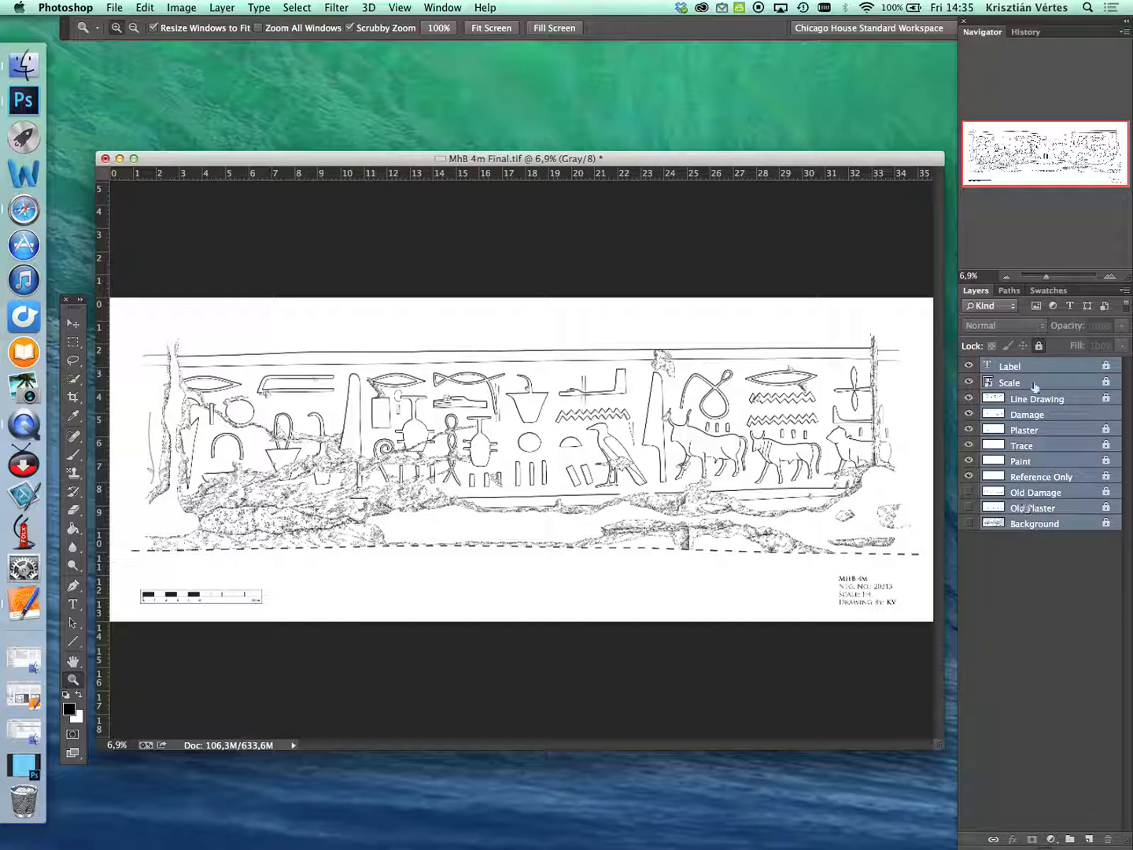
right_click(1038, 427)
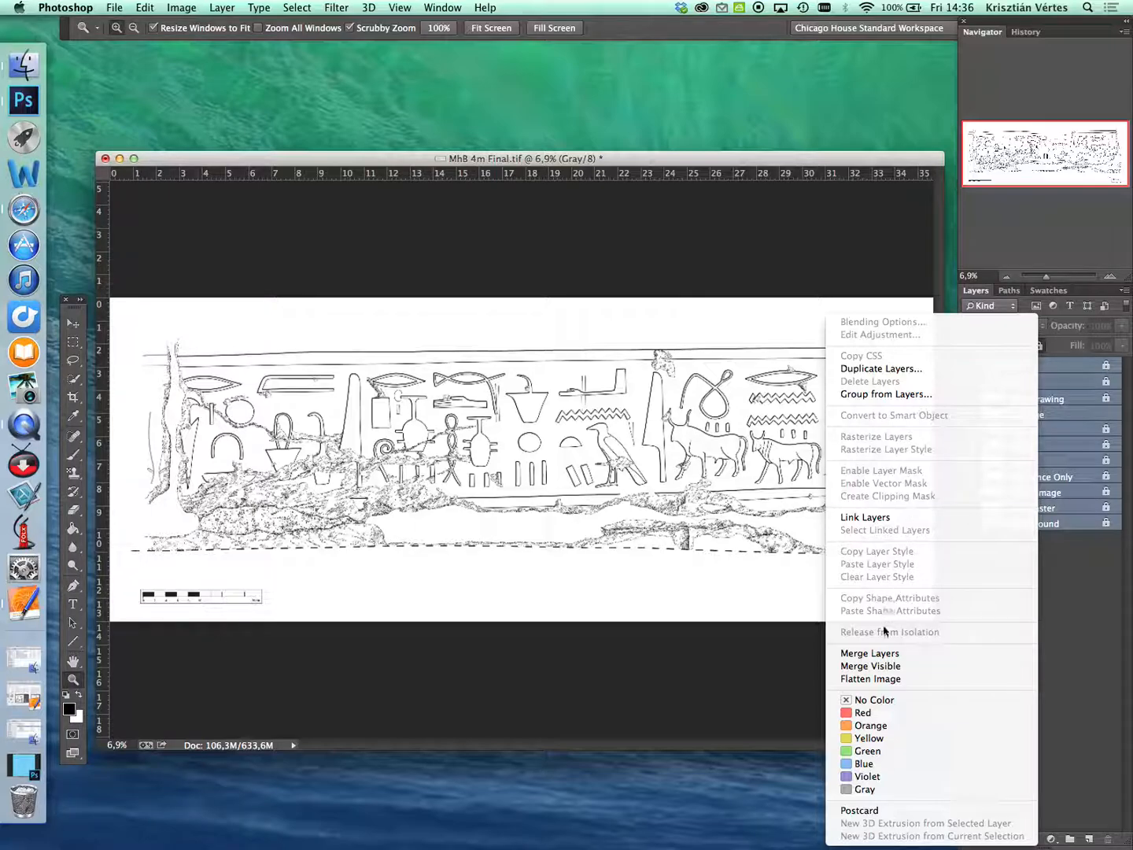
click(889, 658)
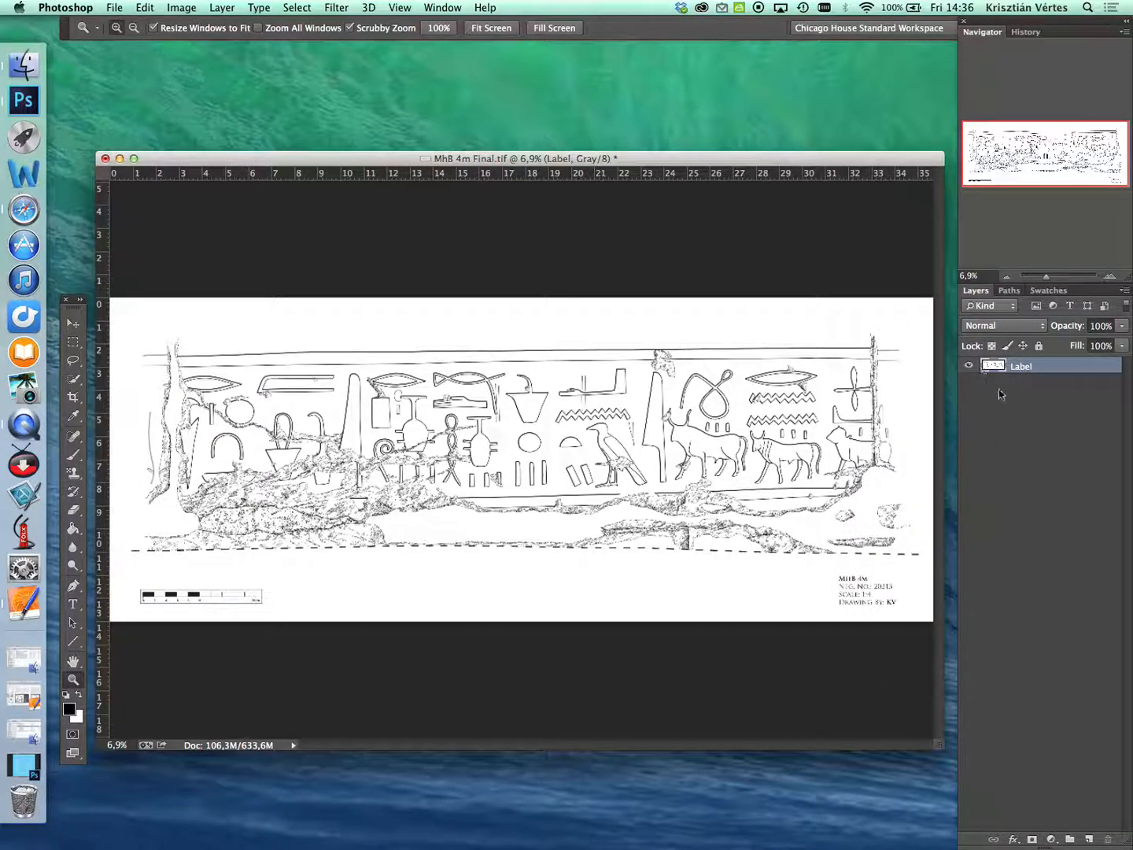
- Toggle the merged layer's visibility to check its contents and rename the layer "Blueprint"
click(968, 366)
click(968, 366)
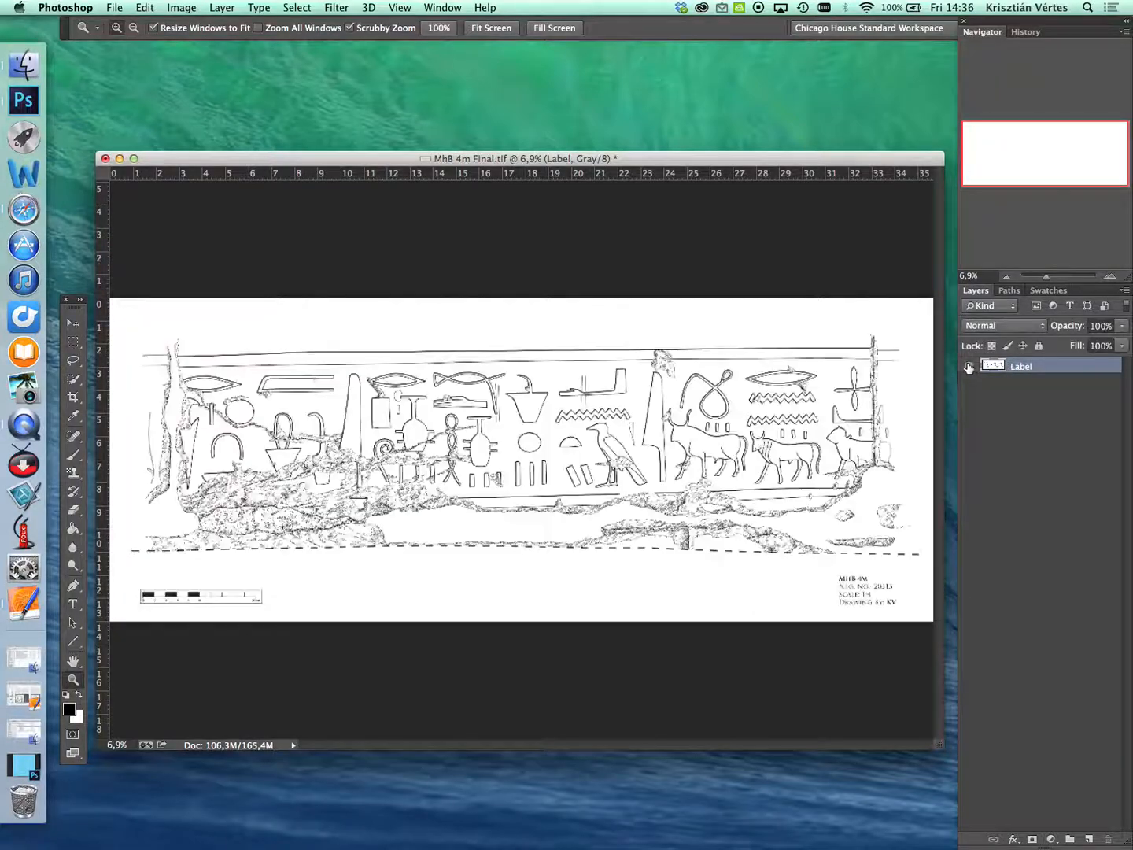
double_click(1021, 366)
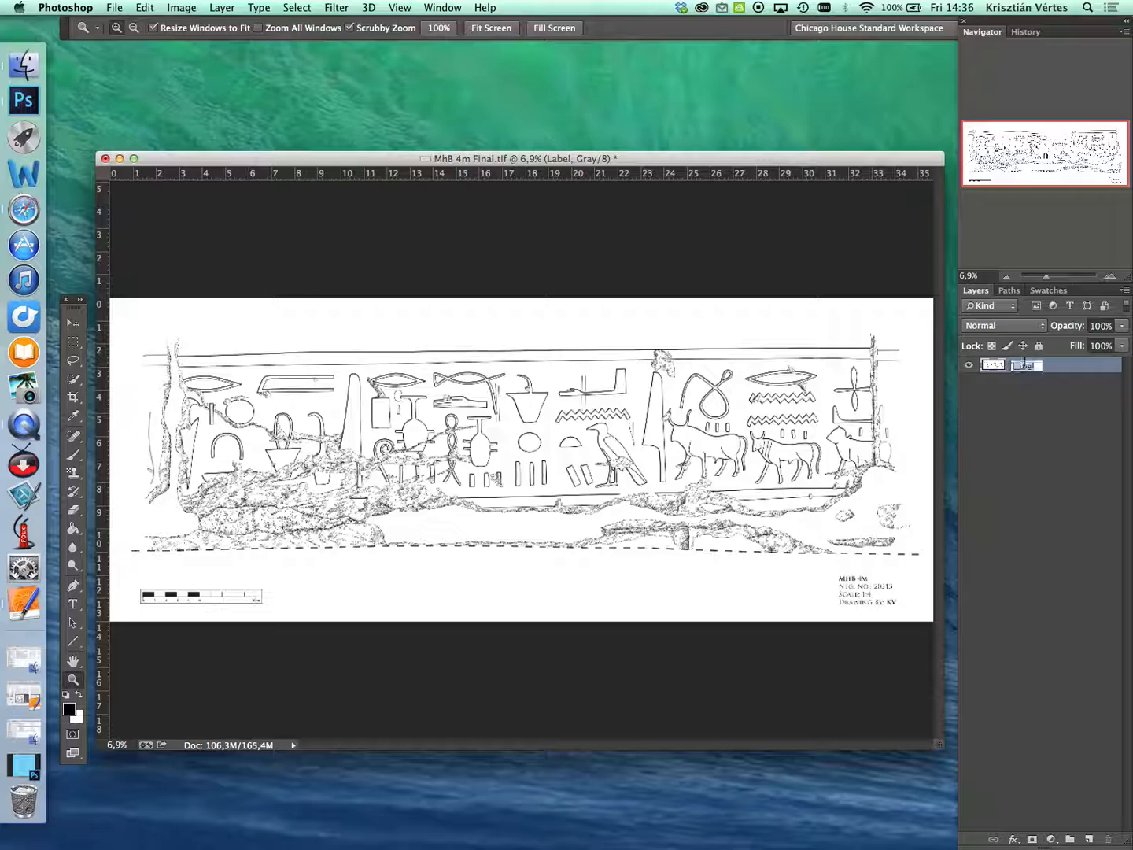
text(Blueprint)
key(Return)
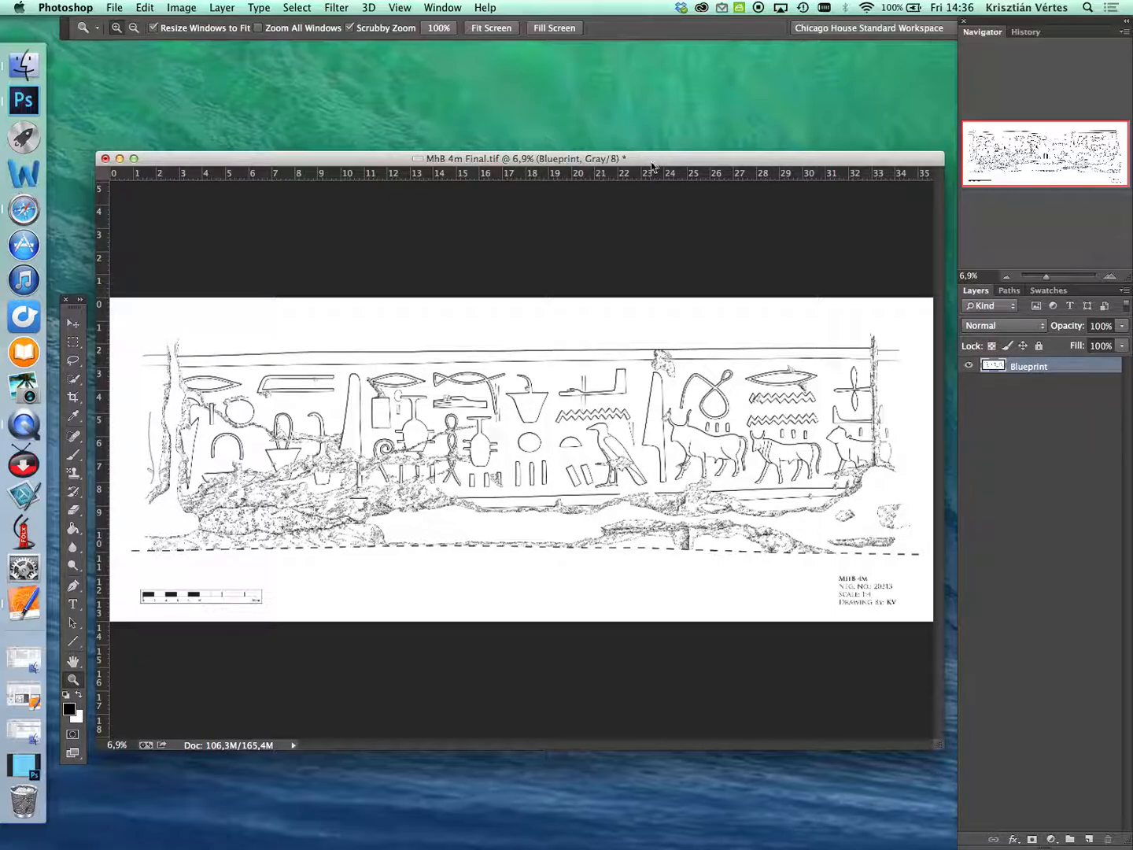
- Convert the document's color mode from grayscale to RGB
click(182, 10)
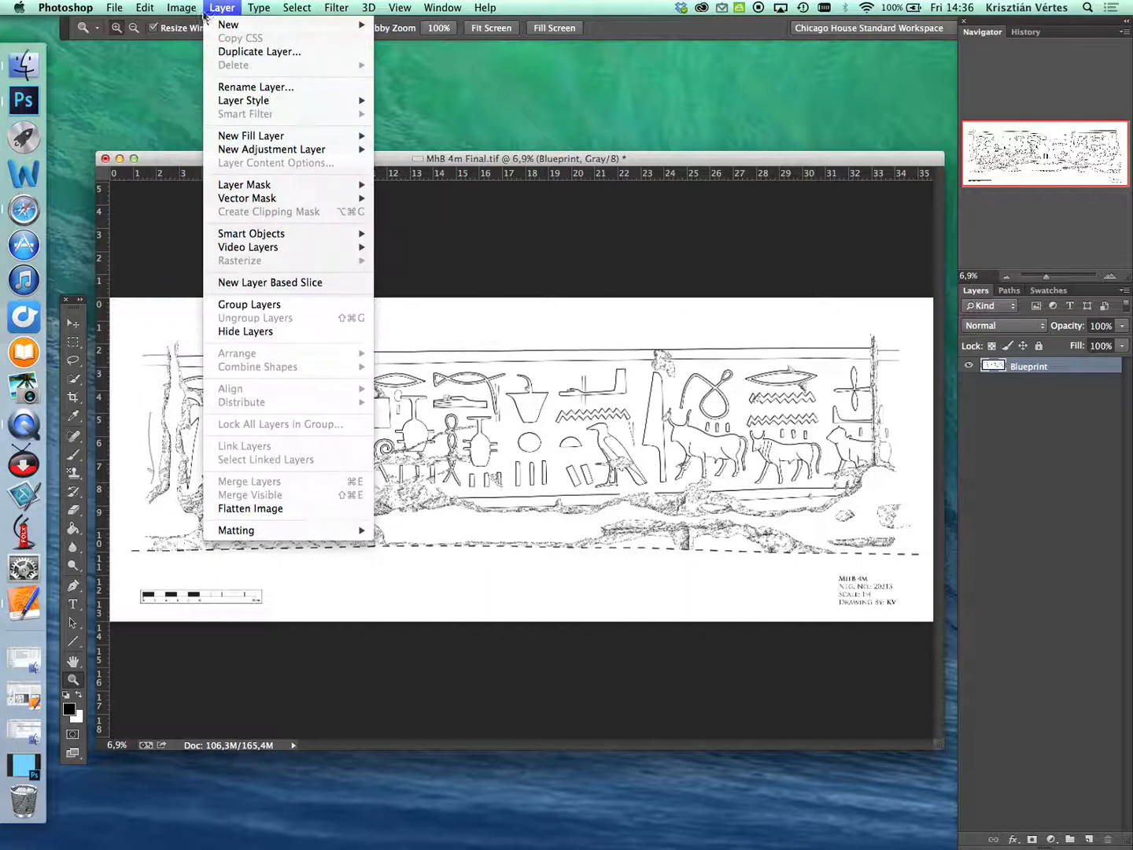
mouse_move(298, 25)
click(362, 82)
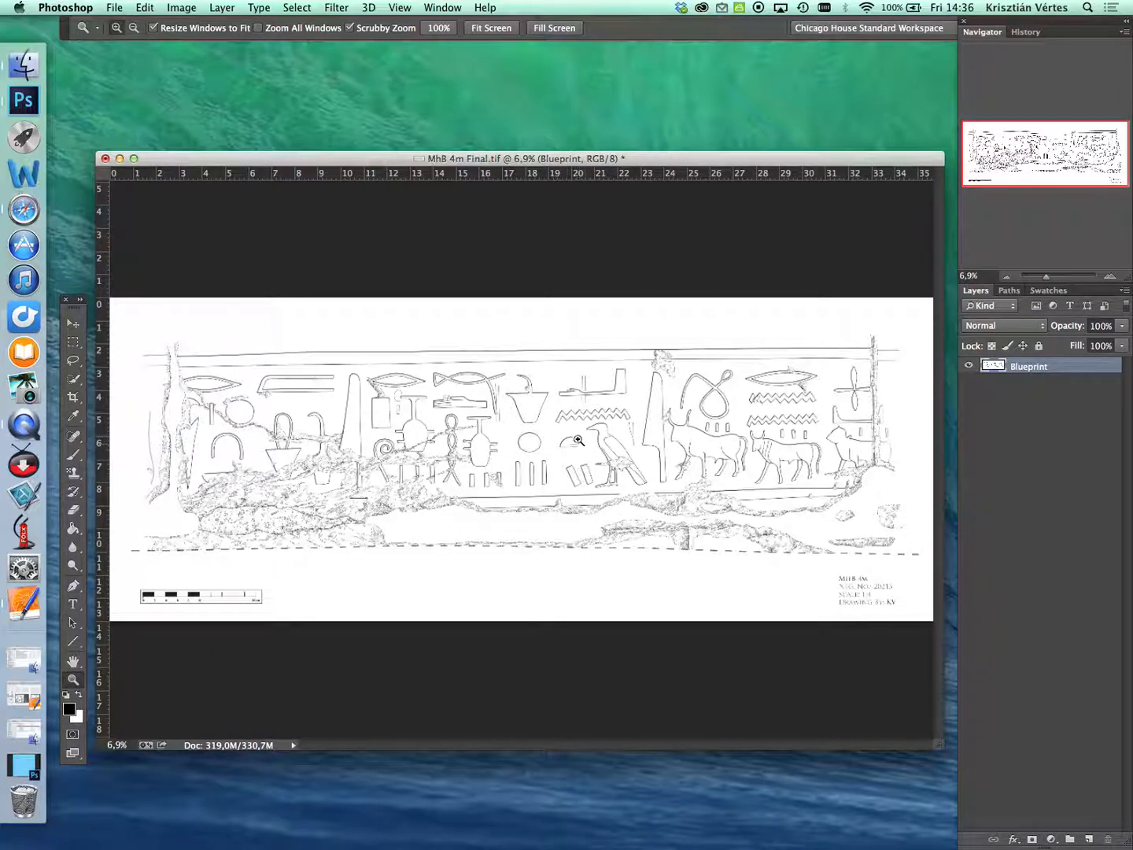
- Examine the merged line drawing closely around the bulls, zigzag signs and damaged areas
click(606, 452)
click(618, 447)
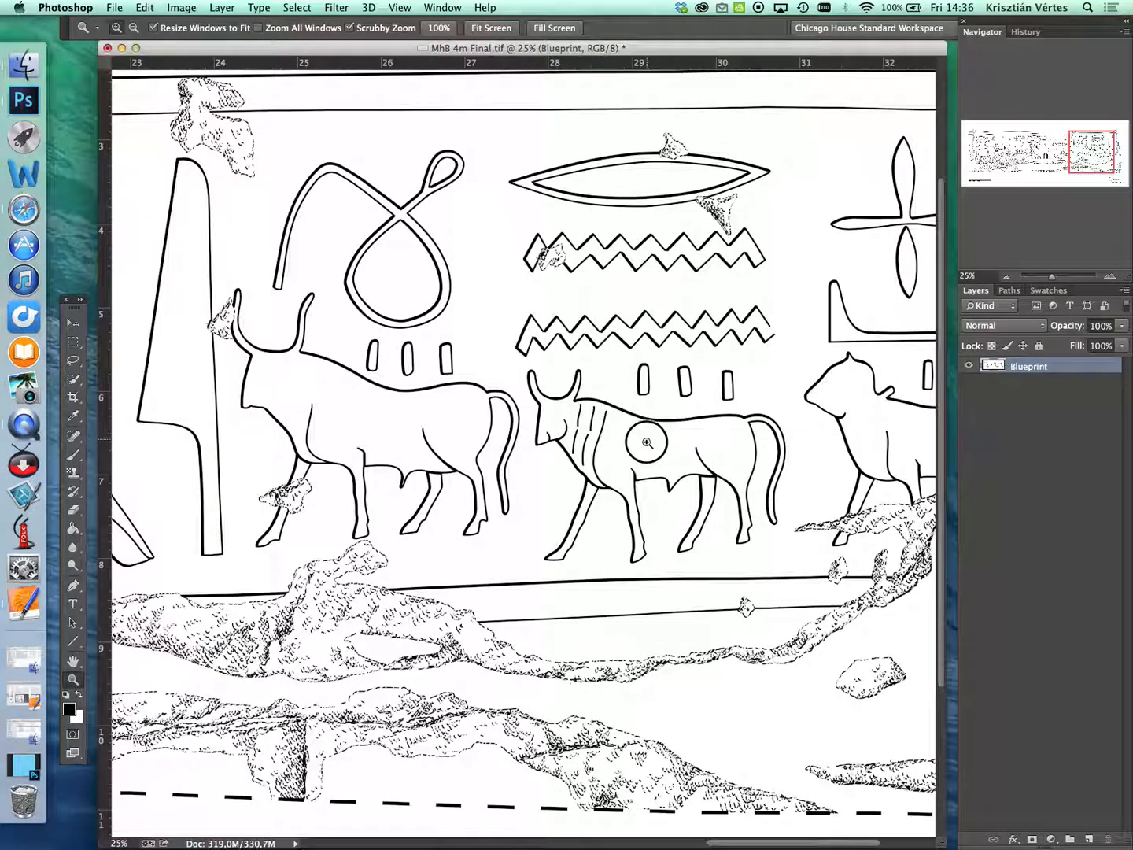
click(645, 442)
scroll(671, 411, down, 2)
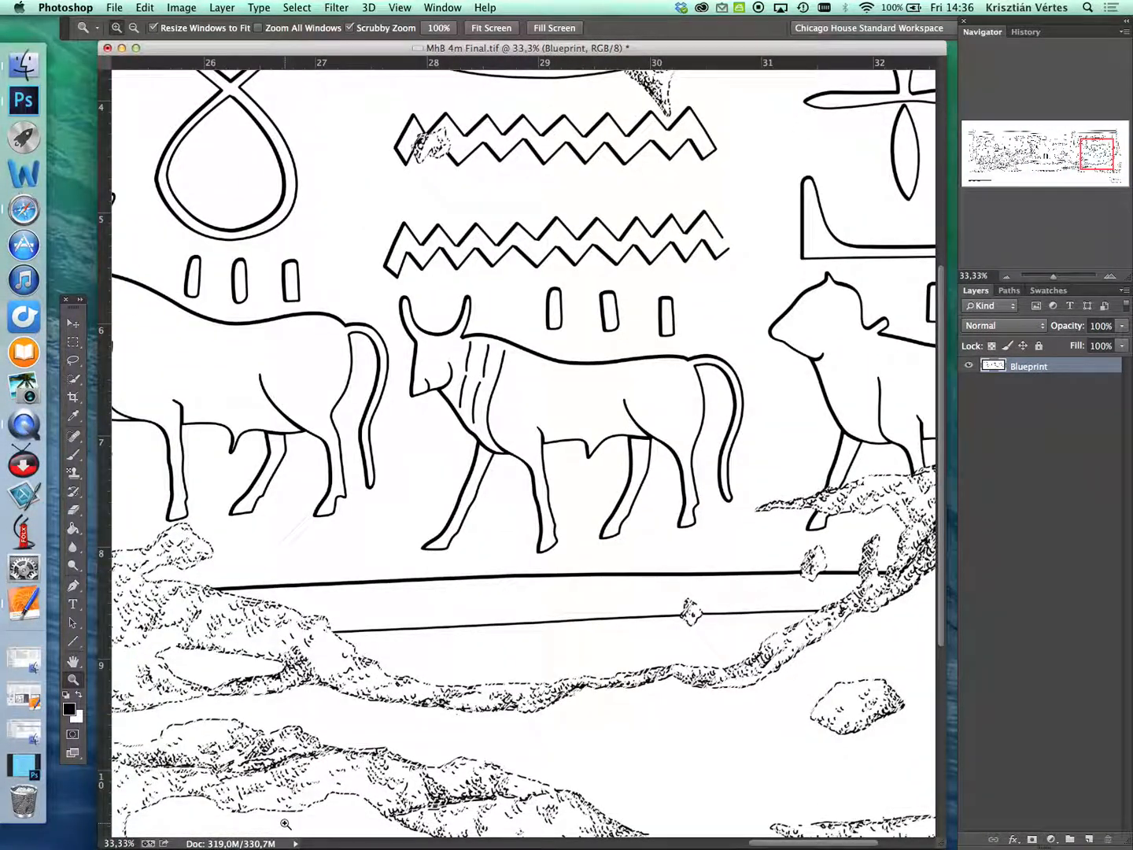
scroll(497, 590, left, 5)
scroll(658, 555, up, 3)
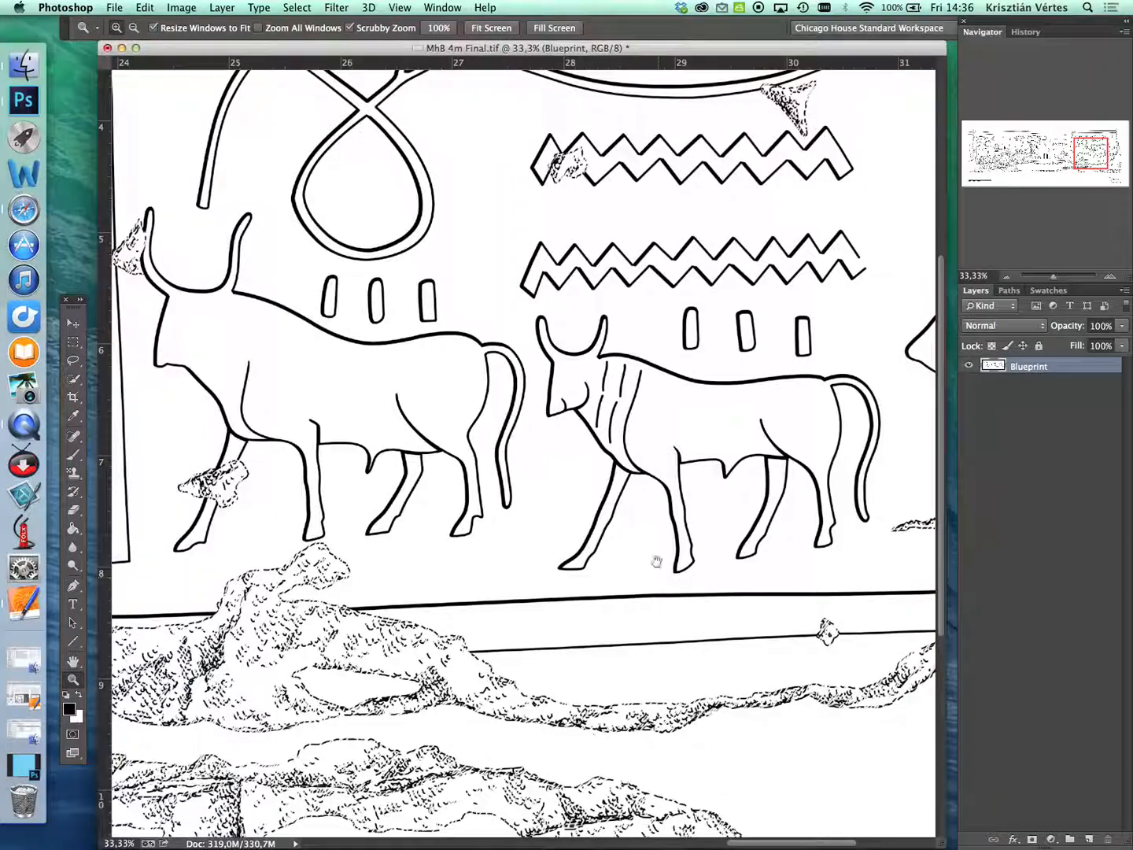
scroll(708, 507, up, 1)
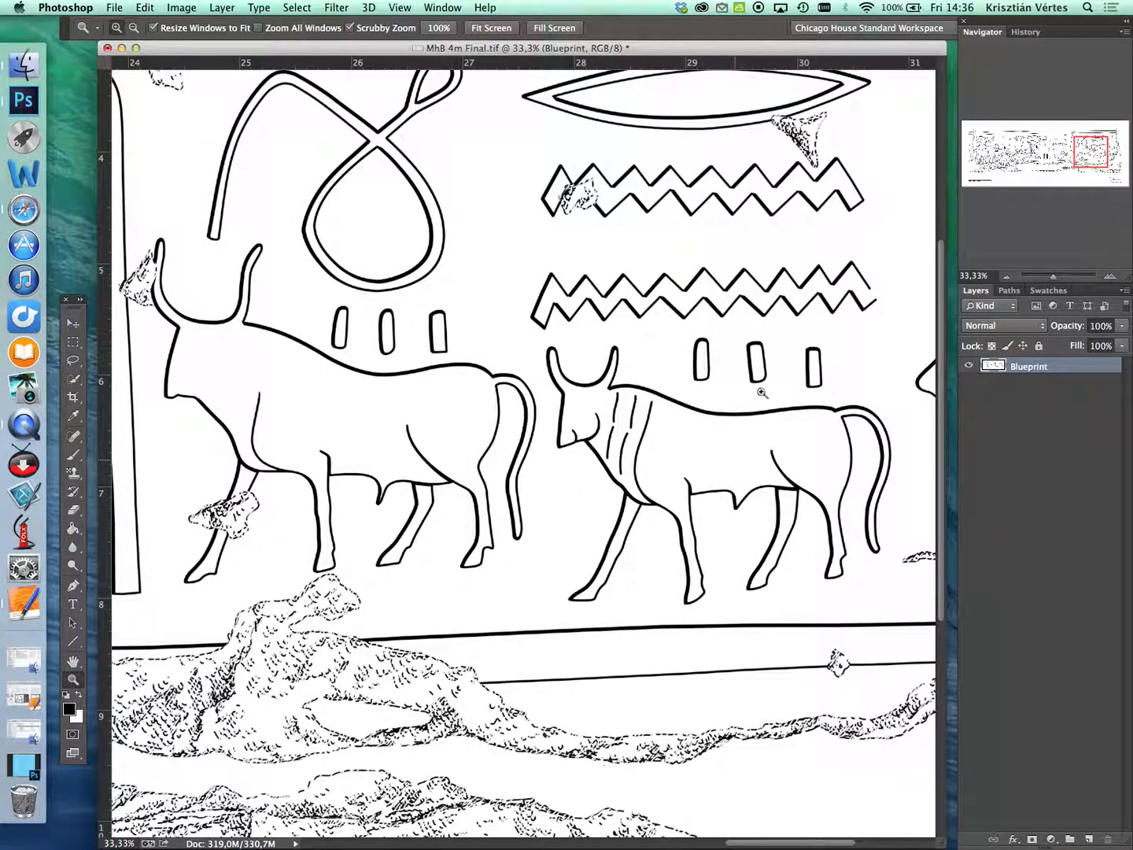
scroll(574, 441, up, 2)
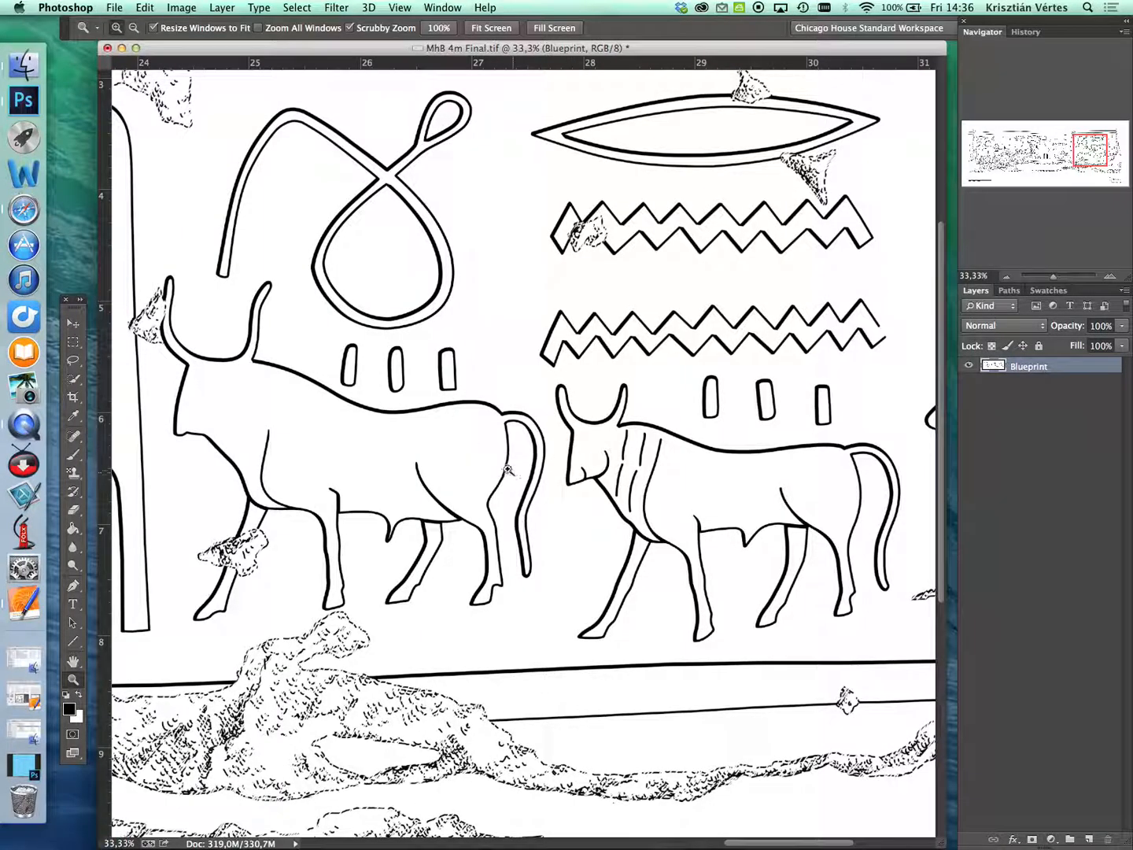
scroll(536, 454, up, 1)
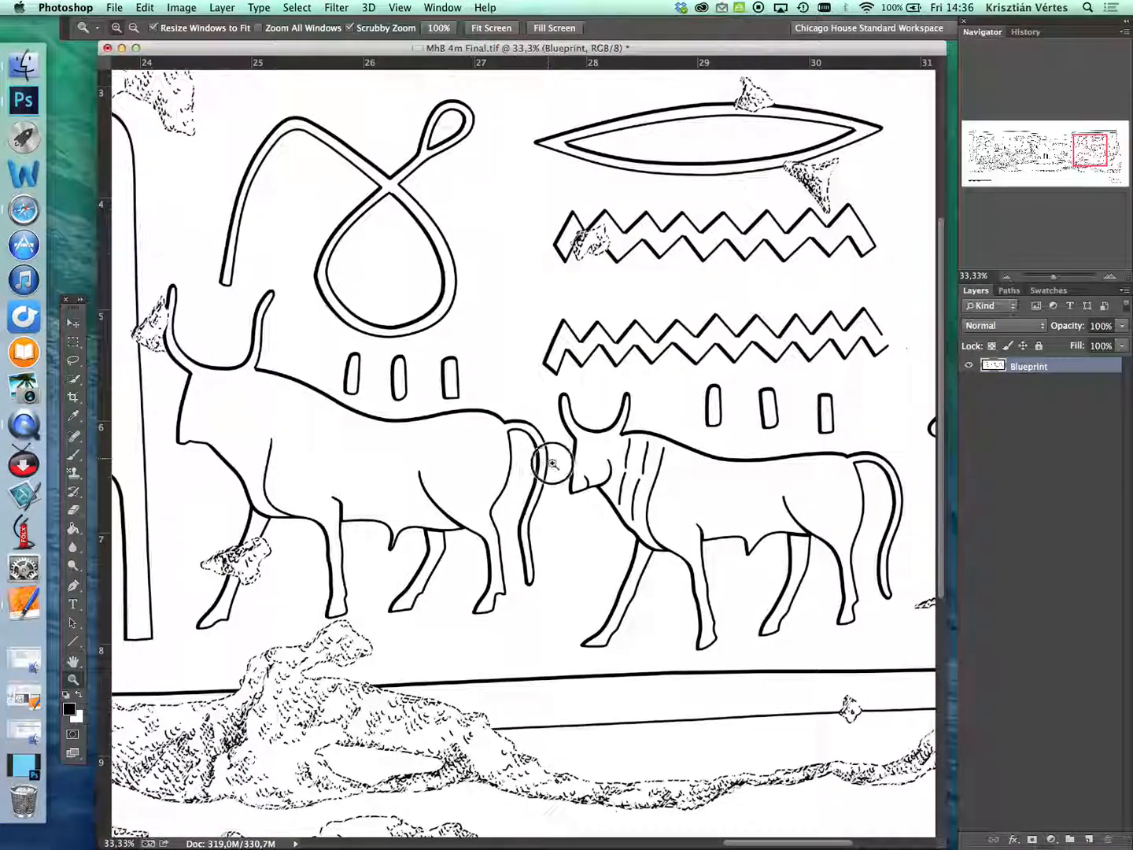
scroll(539, 464, left, 3)
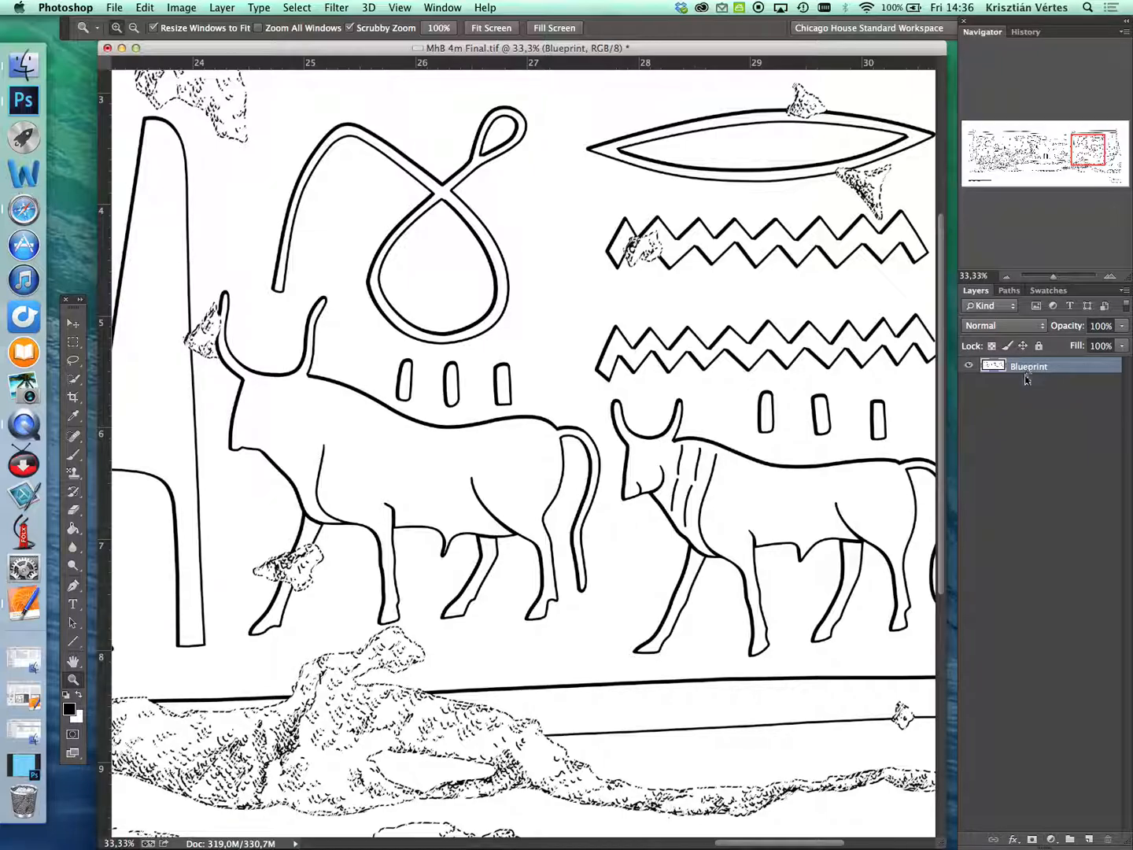
- Add a Color Overlay style to the Blueprint layer and set its blend mode to Lighten
click(1013, 838)
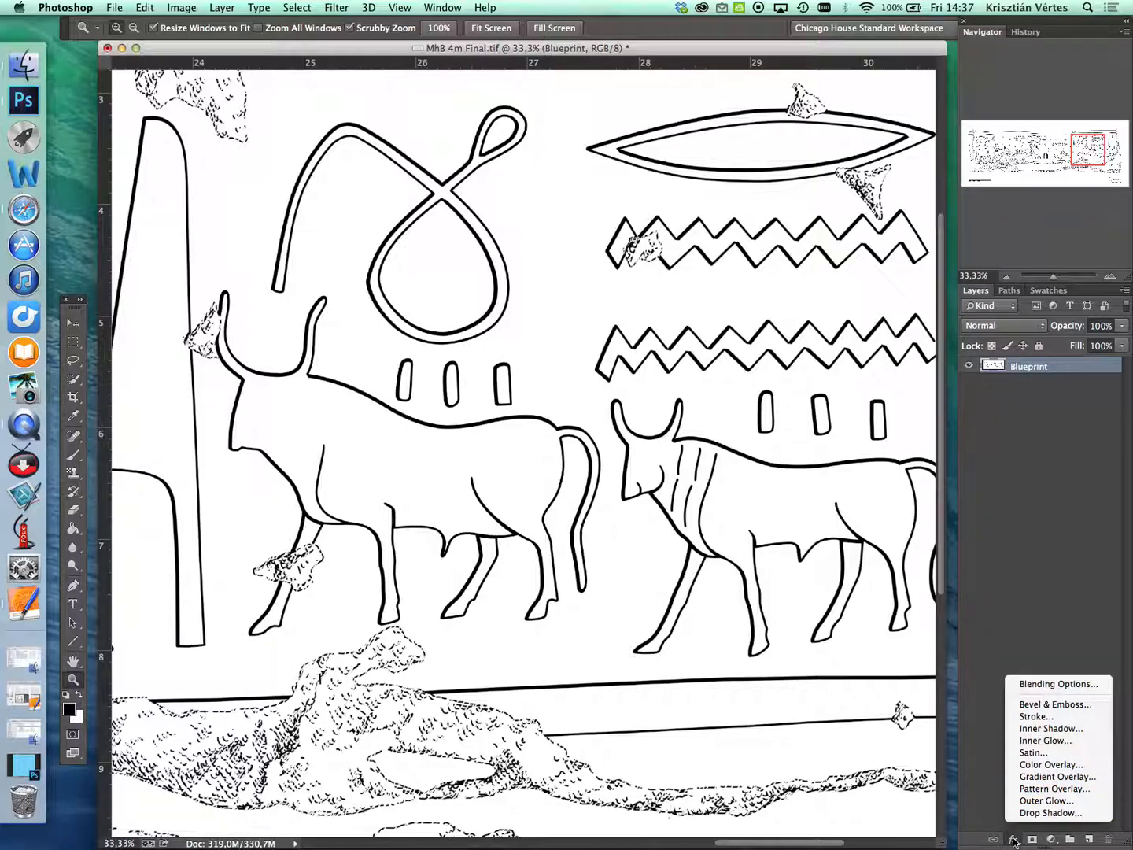
click(1054, 765)
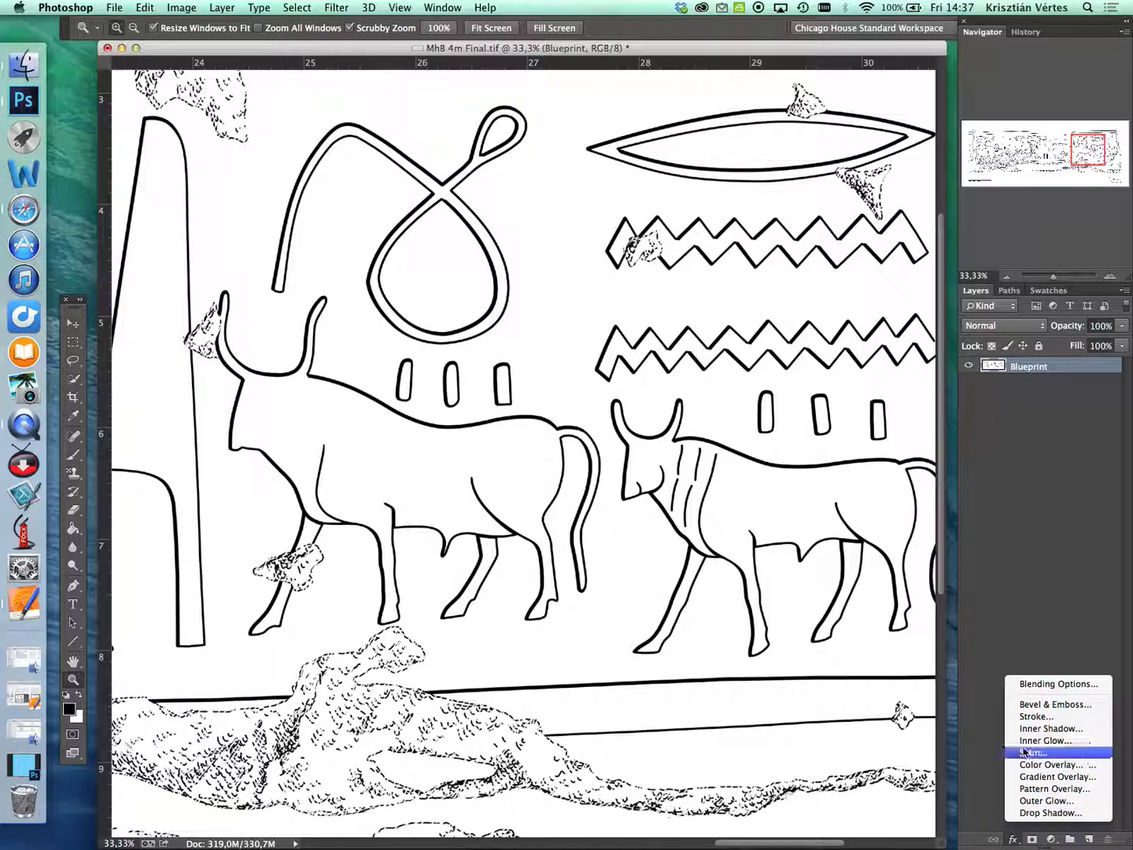
right_click(1030, 367)
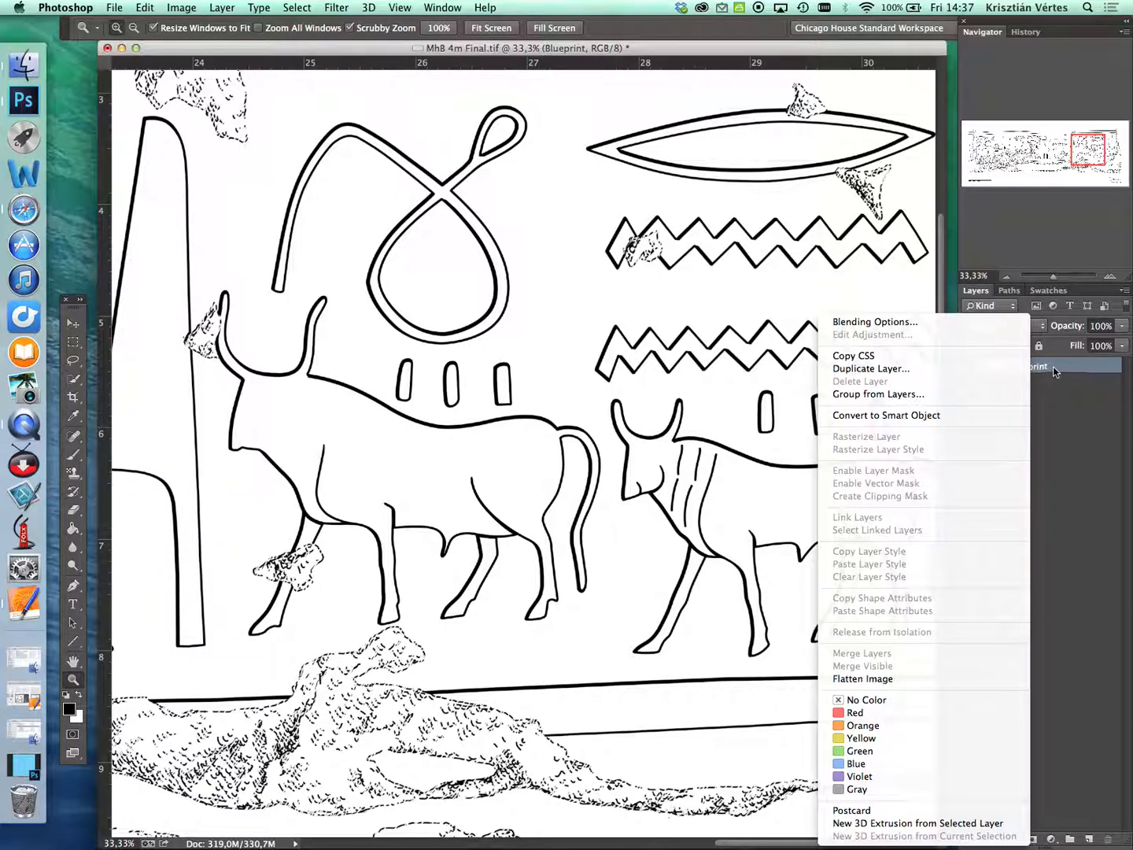
click(913, 324)
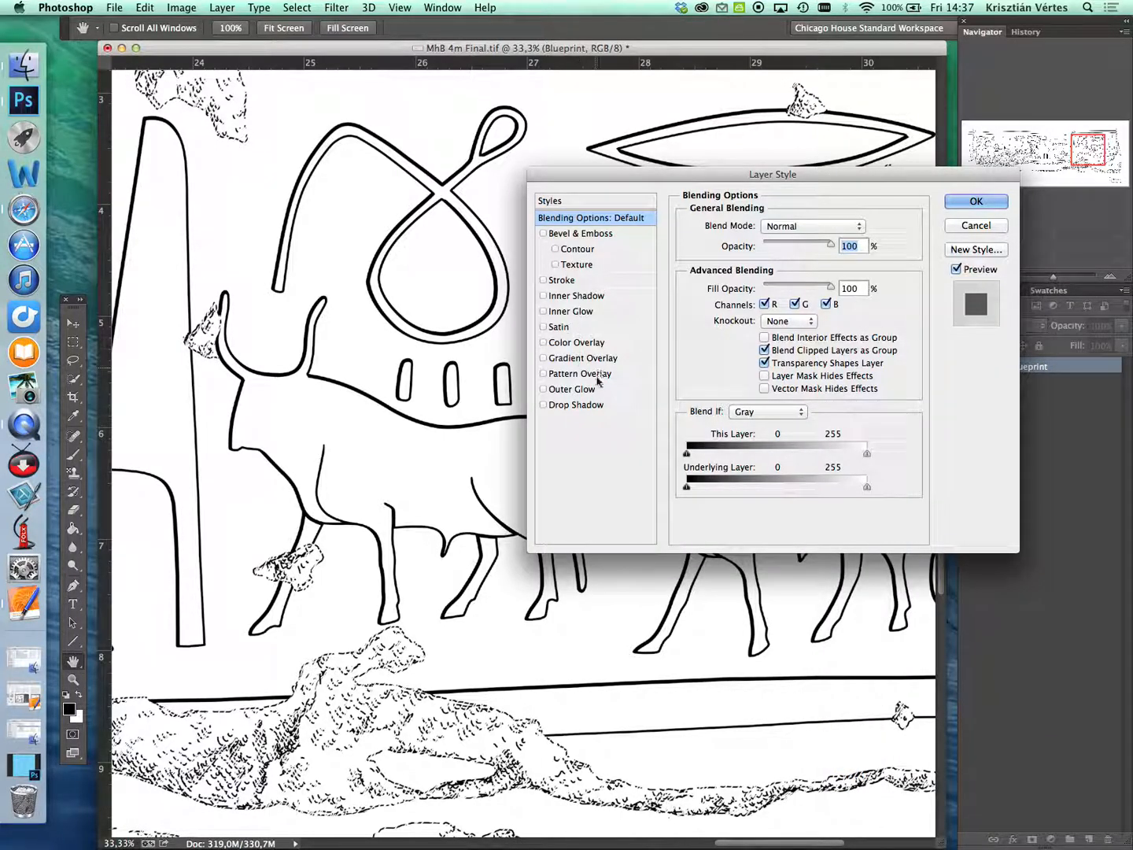
click(543, 342)
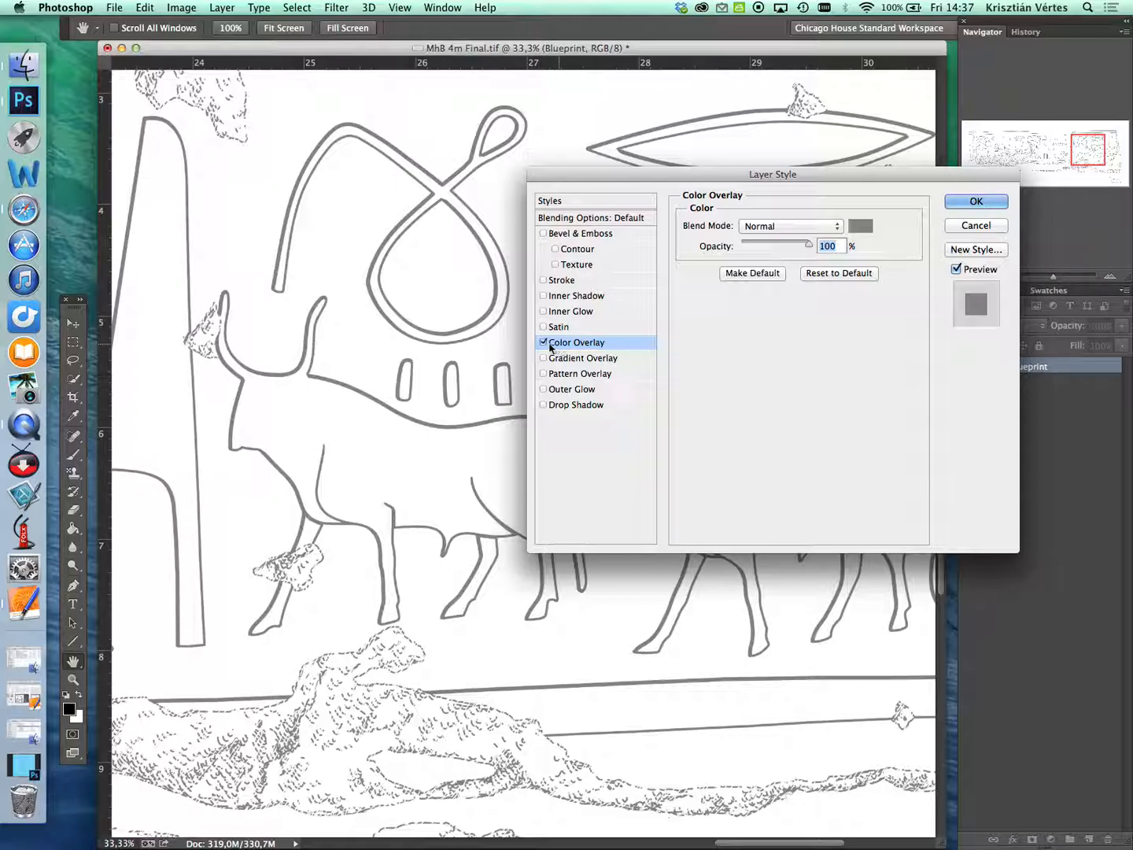
click(838, 228)
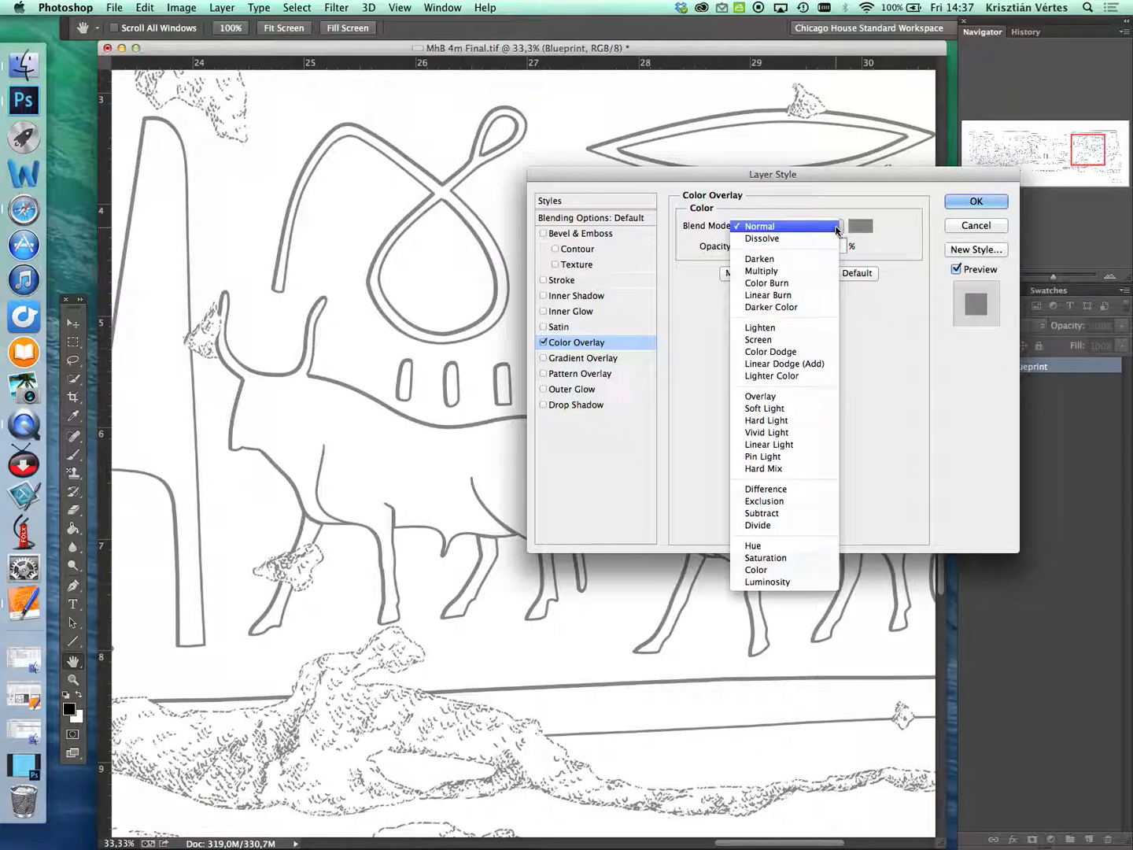
click(783, 327)
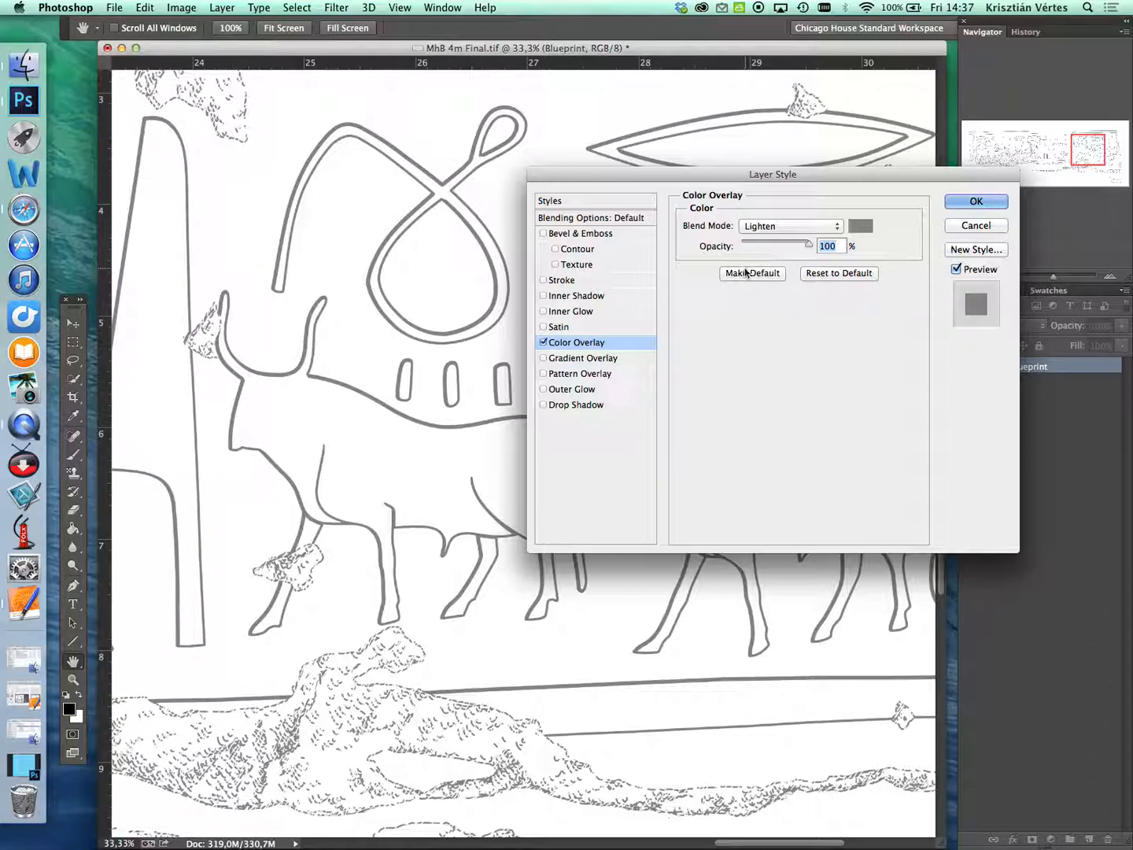
click(861, 227)
drag(881, 222, 859, 281)
click(925, 324)
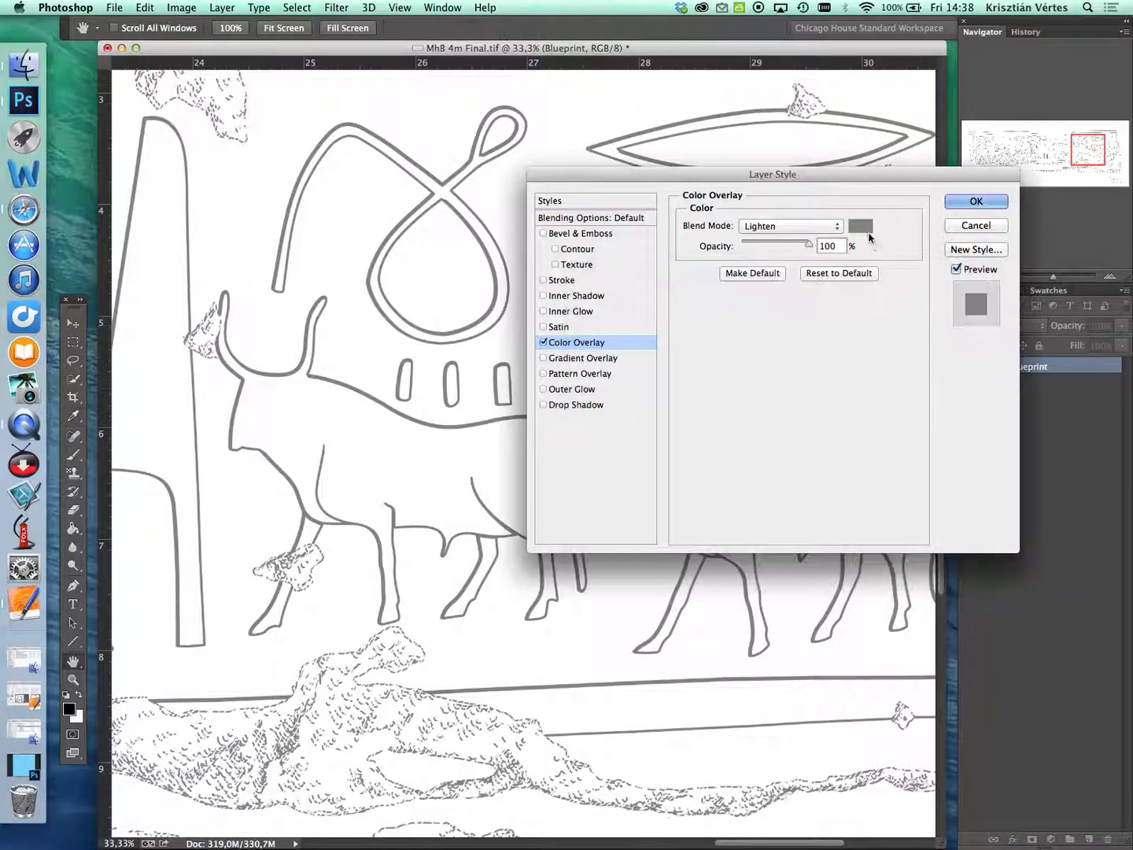
- Try a bright red, e21616, as the overlay color for the drawing's lines
click(866, 228)
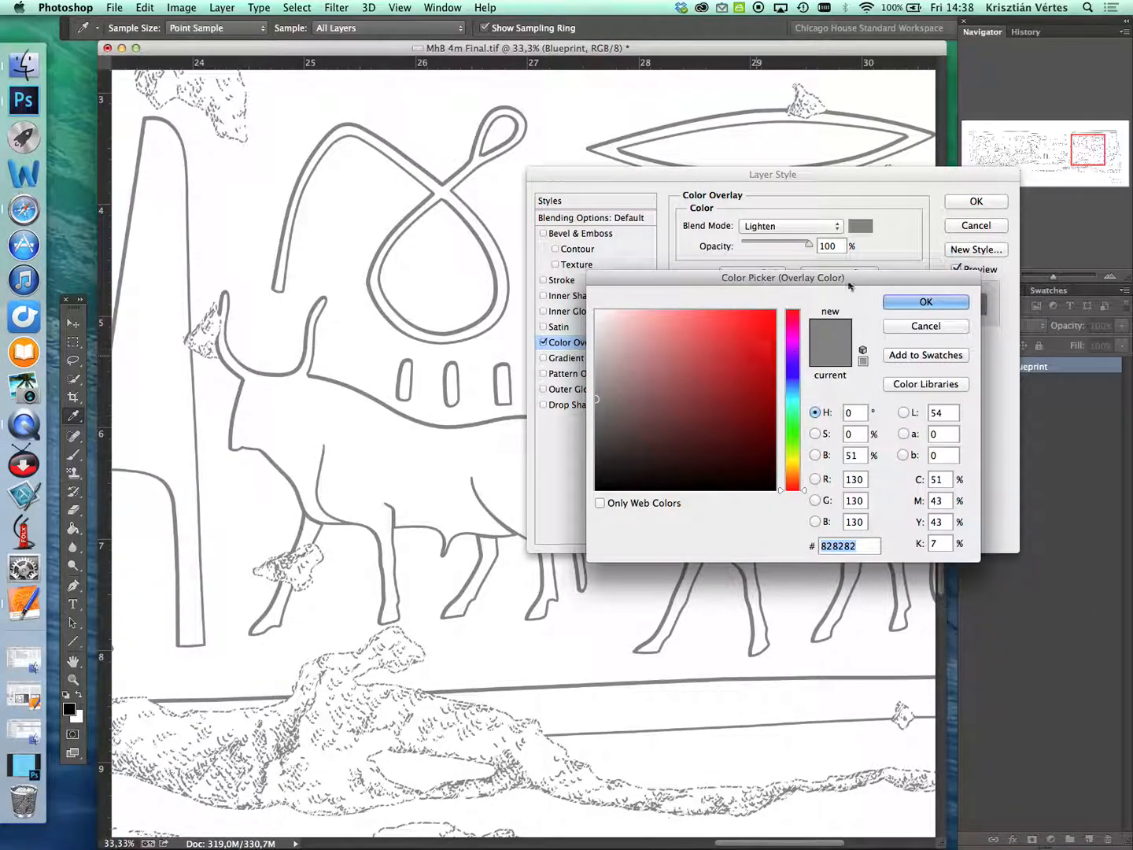
drag(843, 288, 836, 296)
click(644, 395)
mouse_move(643, 395)
mouse_down()
mouse_move(733, 369)
mouse_move(744, 333)
mouse_move(745, 378)
mouse_move(735, 372)
mouse_move(751, 325)
mouse_move(747, 337)
mouse_up()
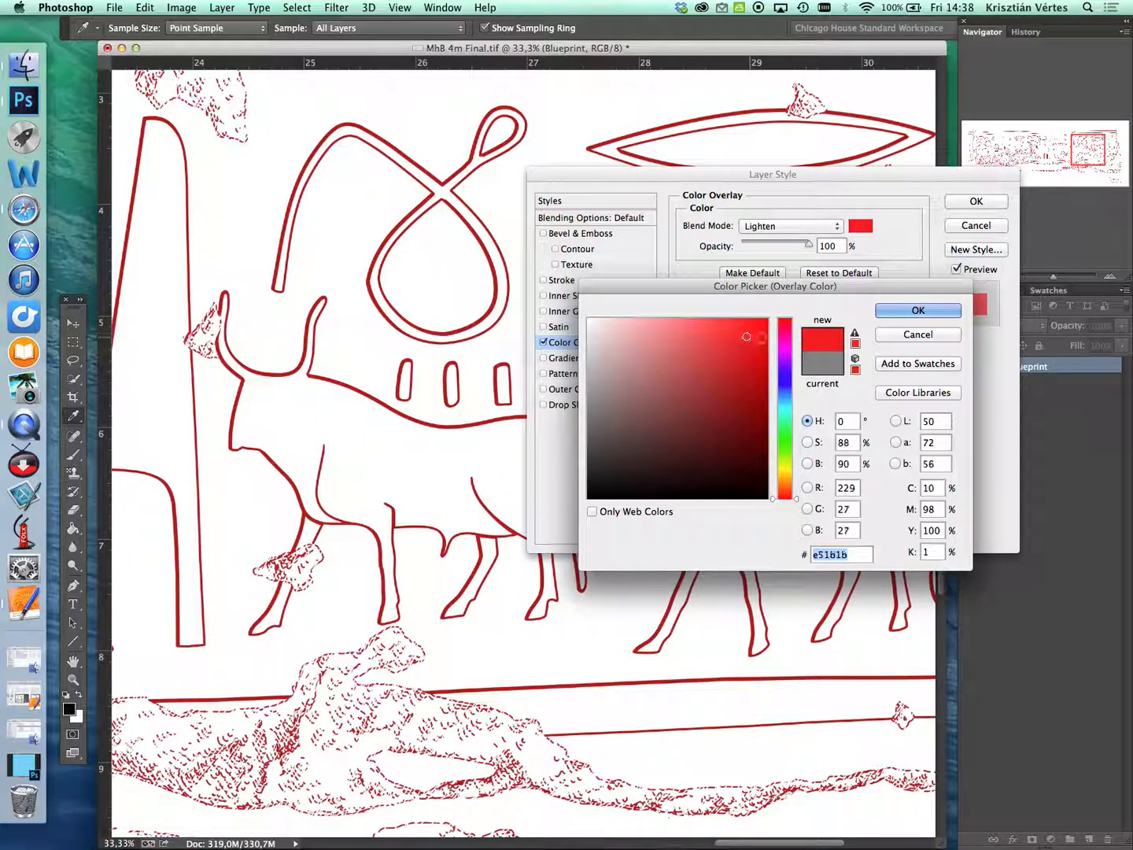
mouse_move(754, 338)
mouse_down()
mouse_move(745, 349)
mouse_move(750, 339)
mouse_up()
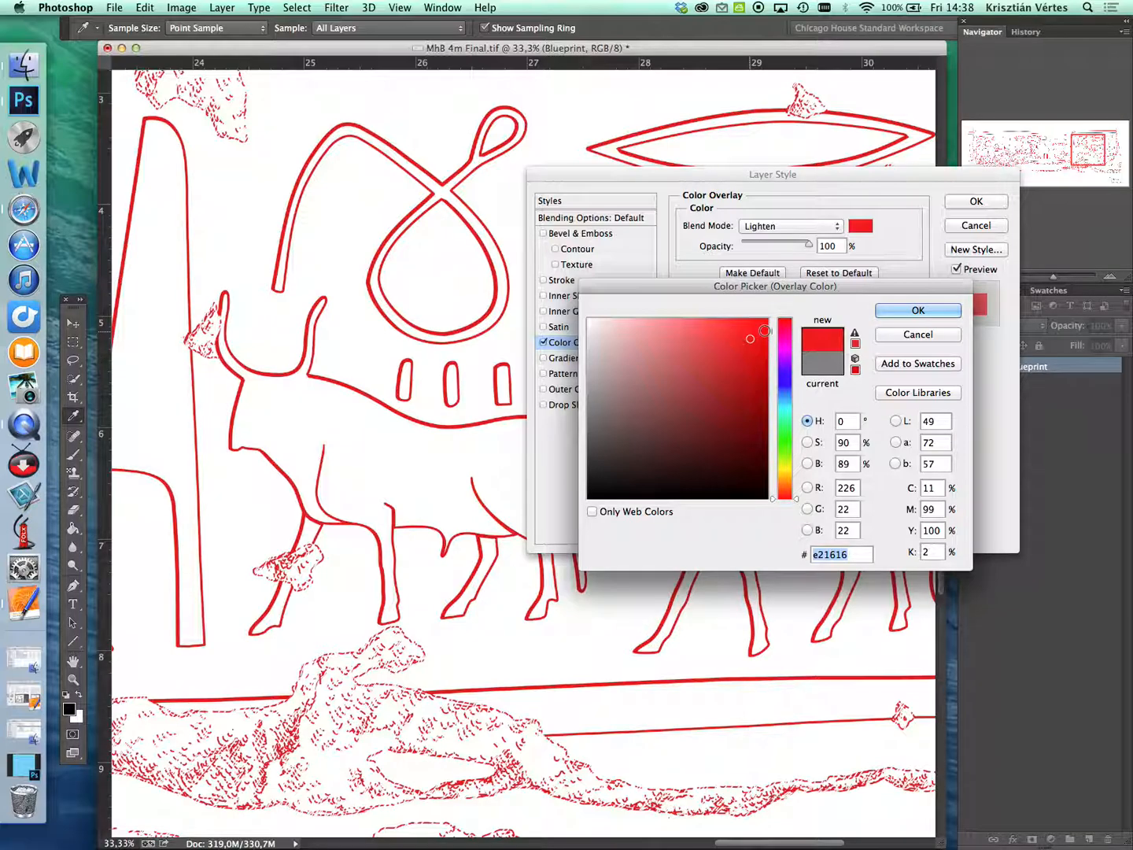
- Try a medium blue, 56a5e2, as the overlay color for the drawing's lines
click(786, 386)
mouse_move(751, 336)
mouse_down()
mouse_move(725, 352)
mouse_move(711, 331)
mouse_move(693, 331)
mouse_move(703, 344)
mouse_up()
click(784, 392)
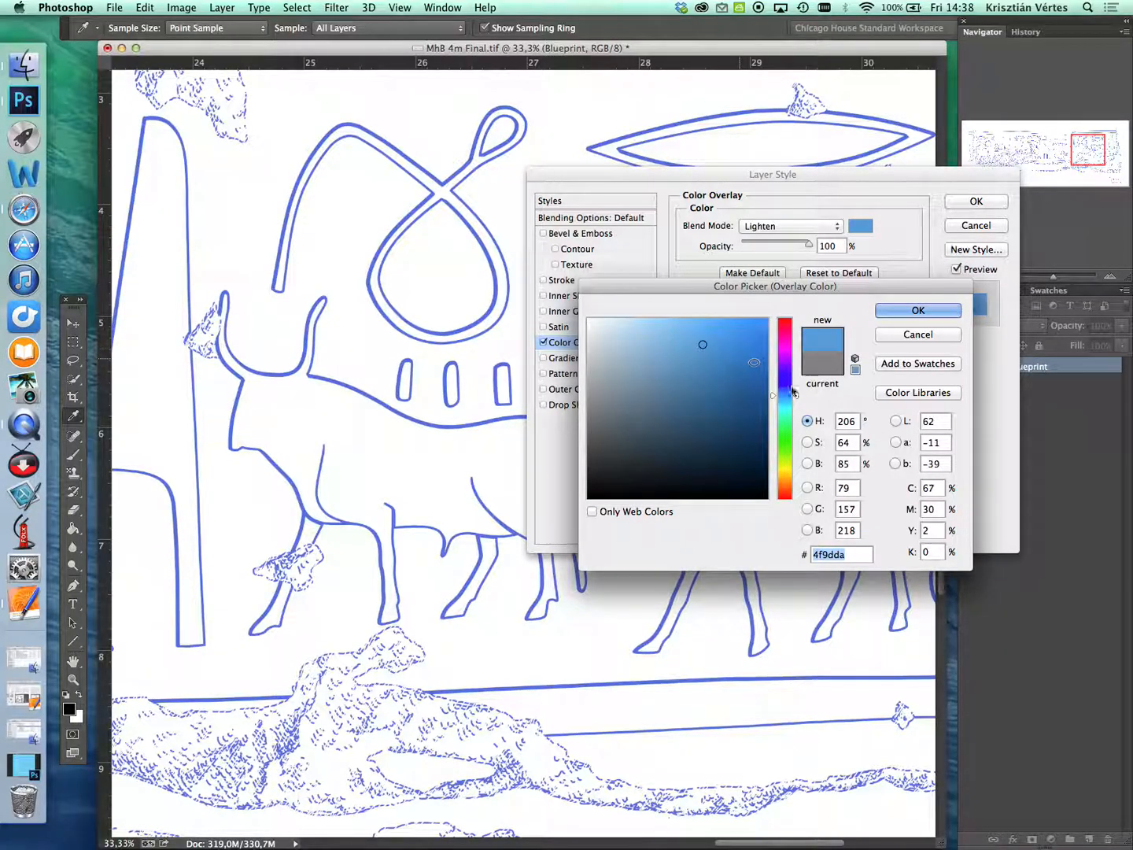
drag(702, 344, 699, 339)
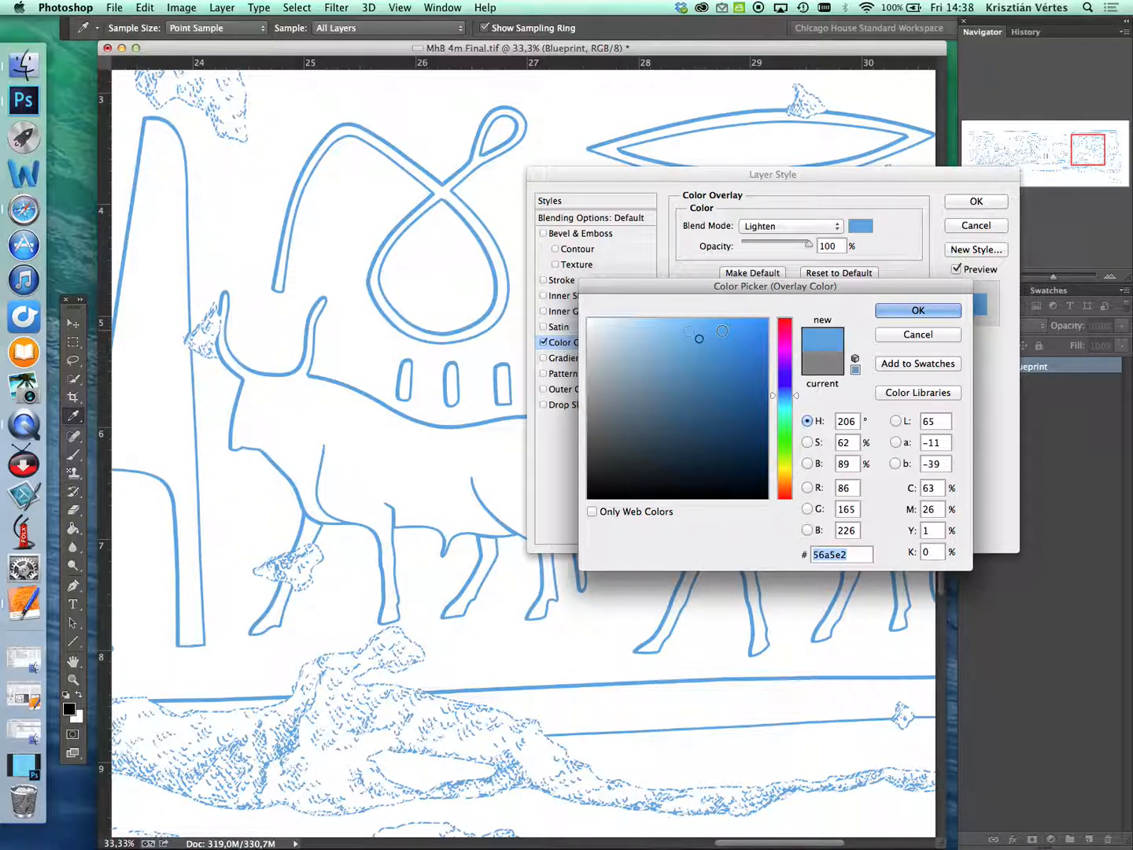
- Restore the minimized CH Collation Sheet Blue.tif document and sample its light blue, 6dd0f7, as the overlay color
click(23, 764)
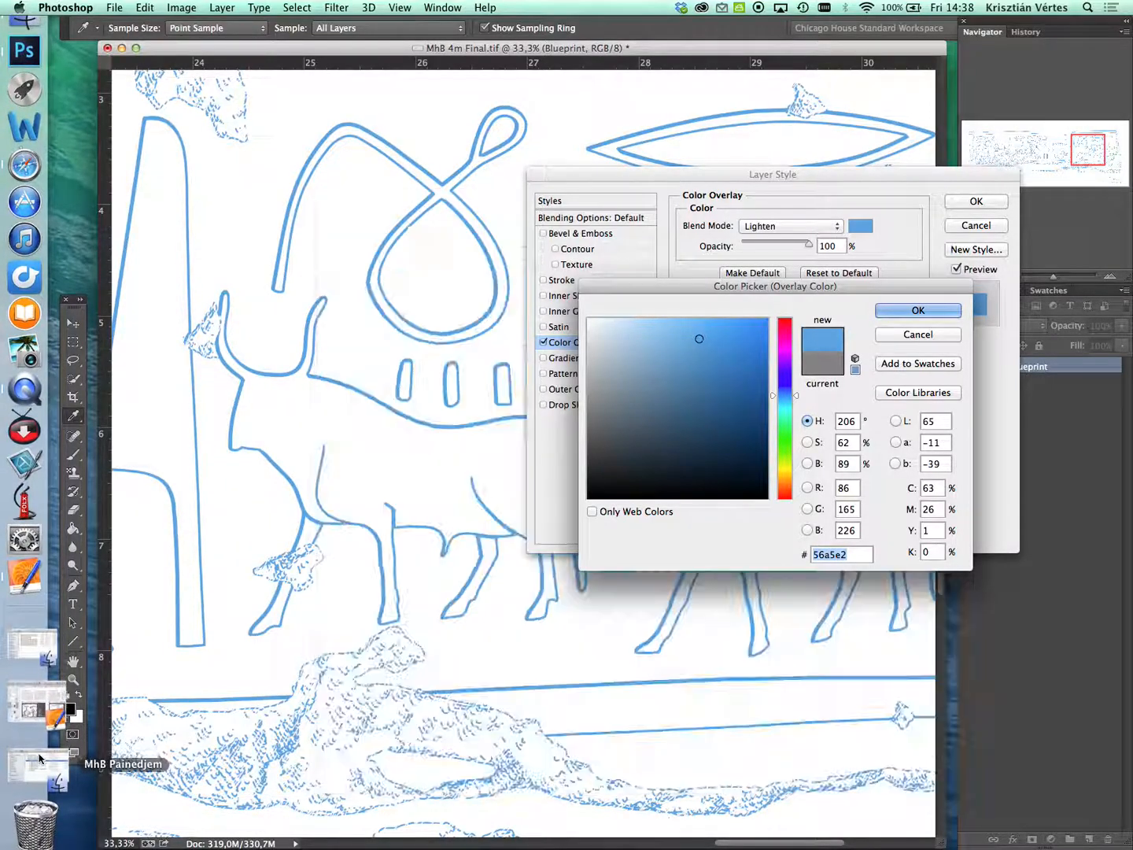
drag(499, 210, 287, 202)
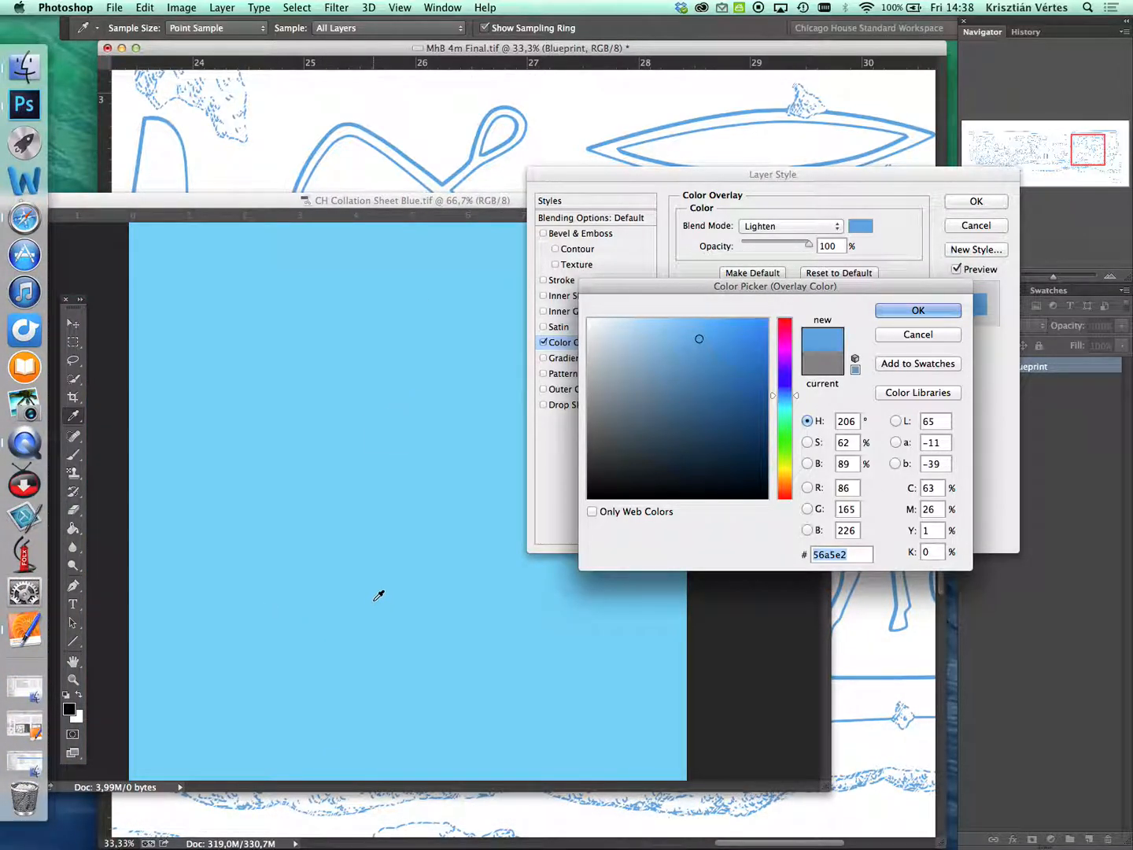
drag(756, 288, 785, 285)
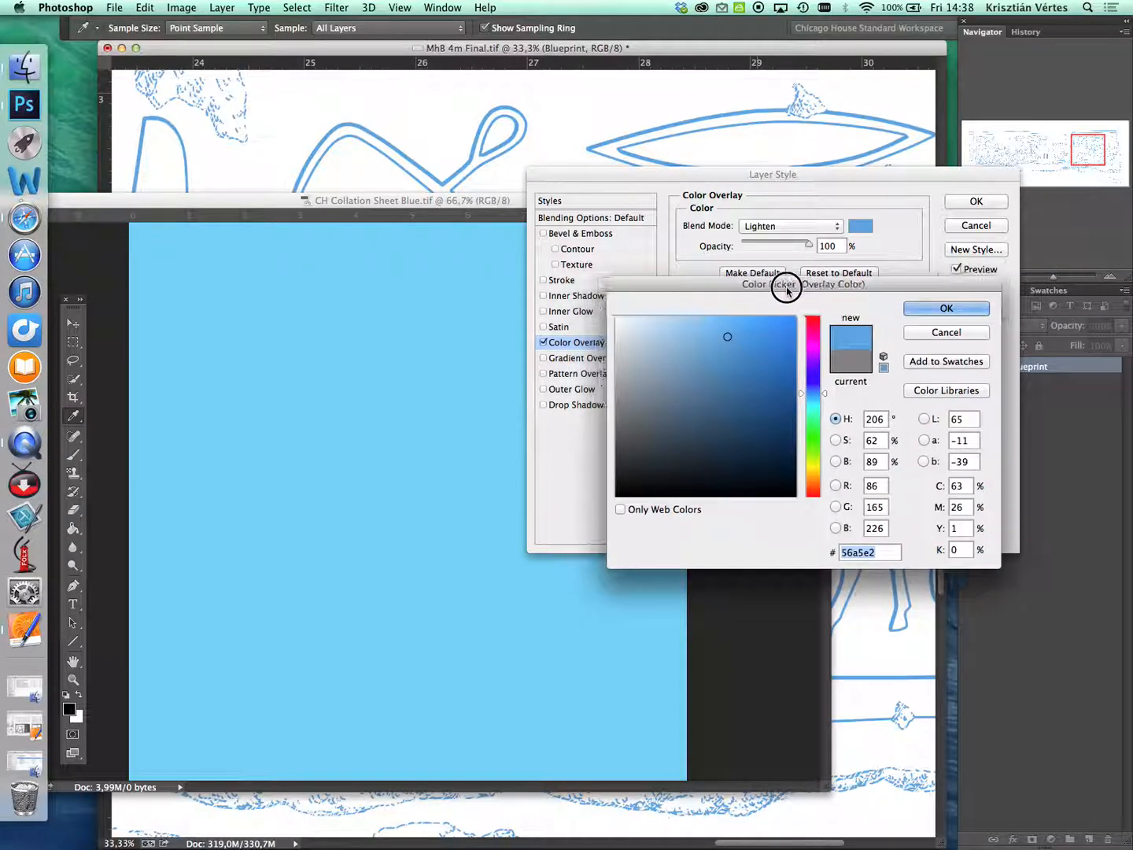
drag(470, 200, 476, 209)
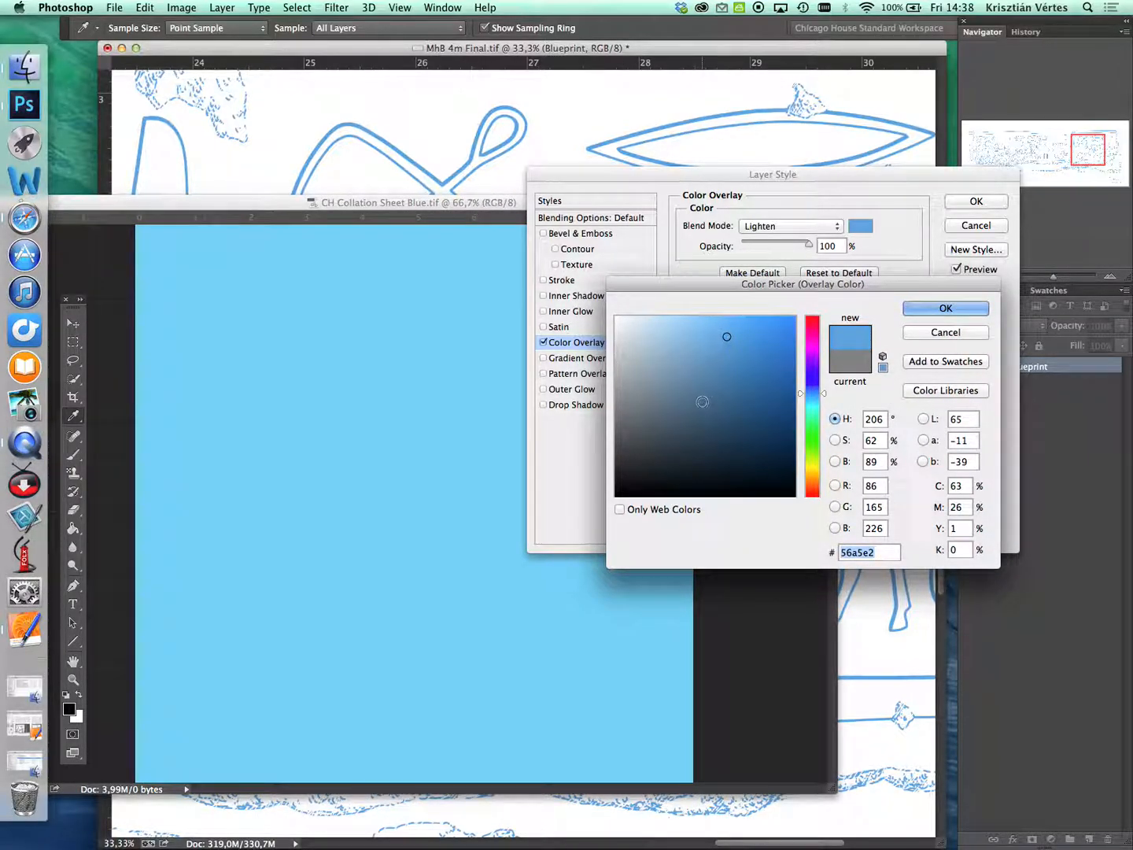
drag(762, 286, 753, 296)
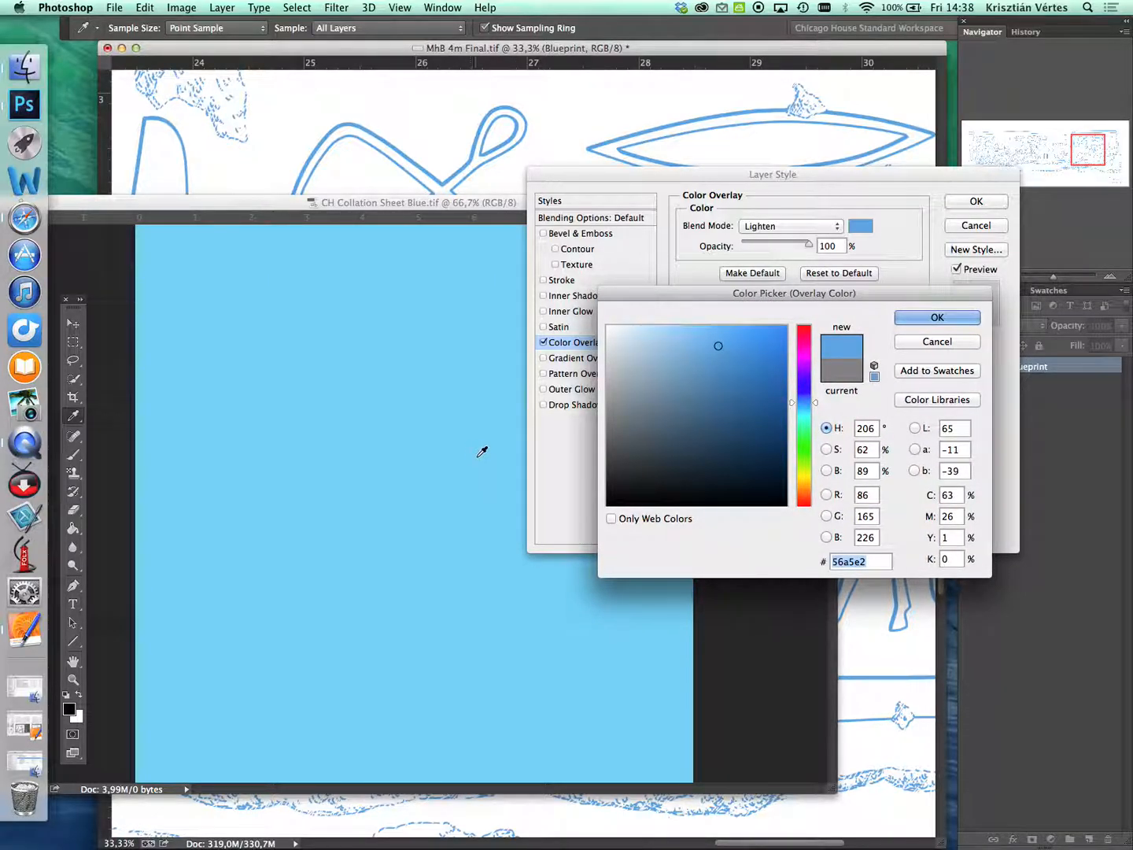
click(403, 487)
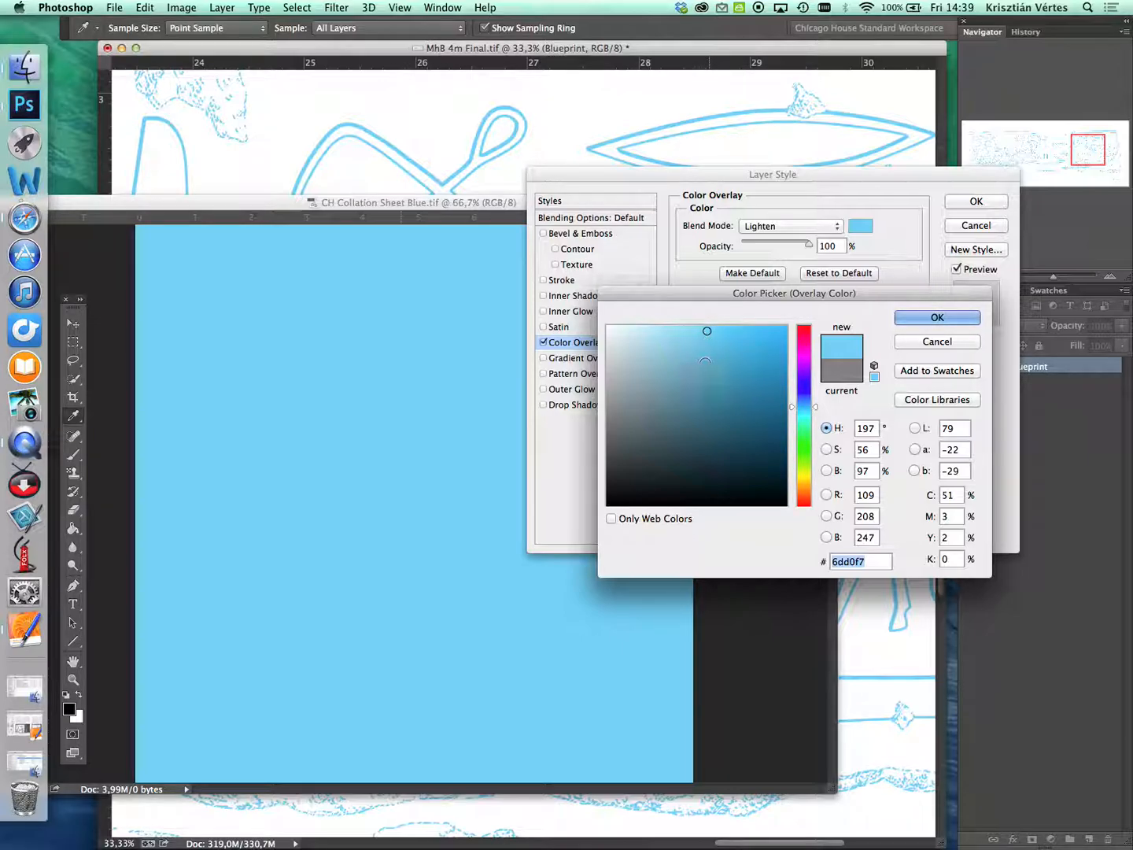
drag(420, 204, 488, 212)
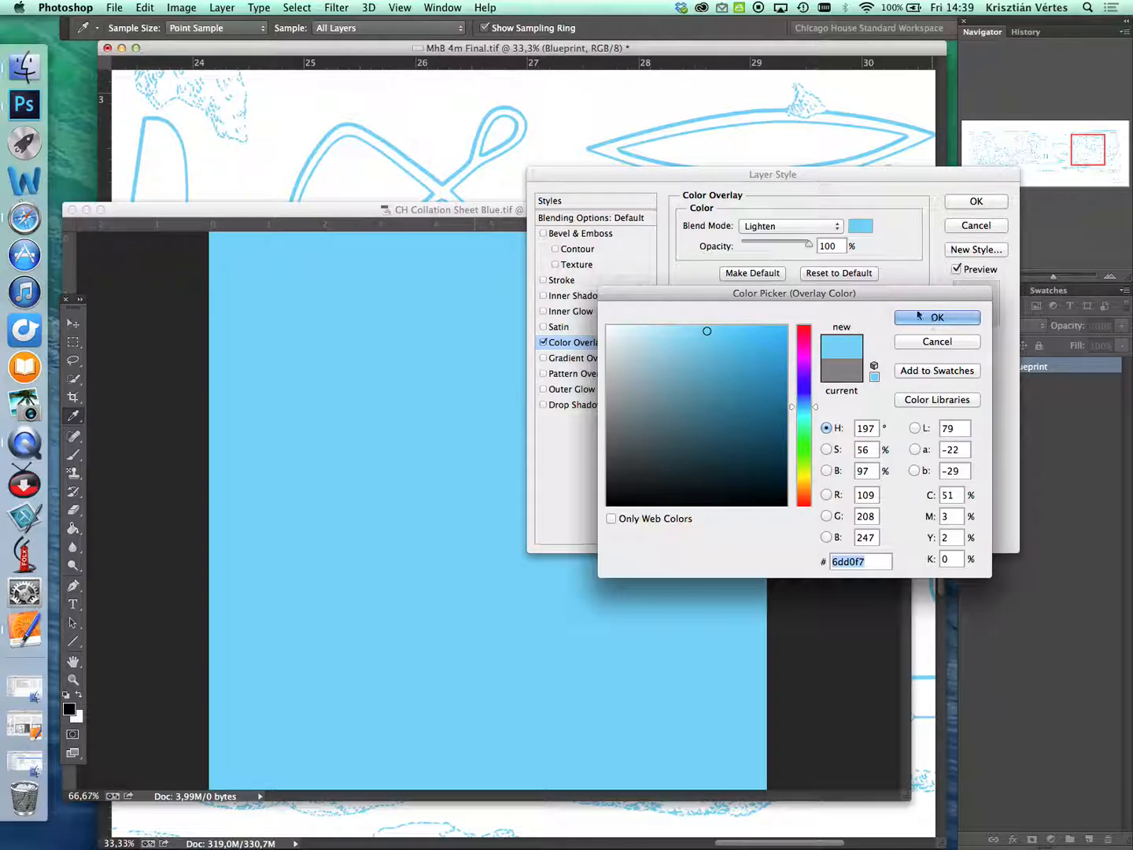
drag(889, 297, 861, 296)
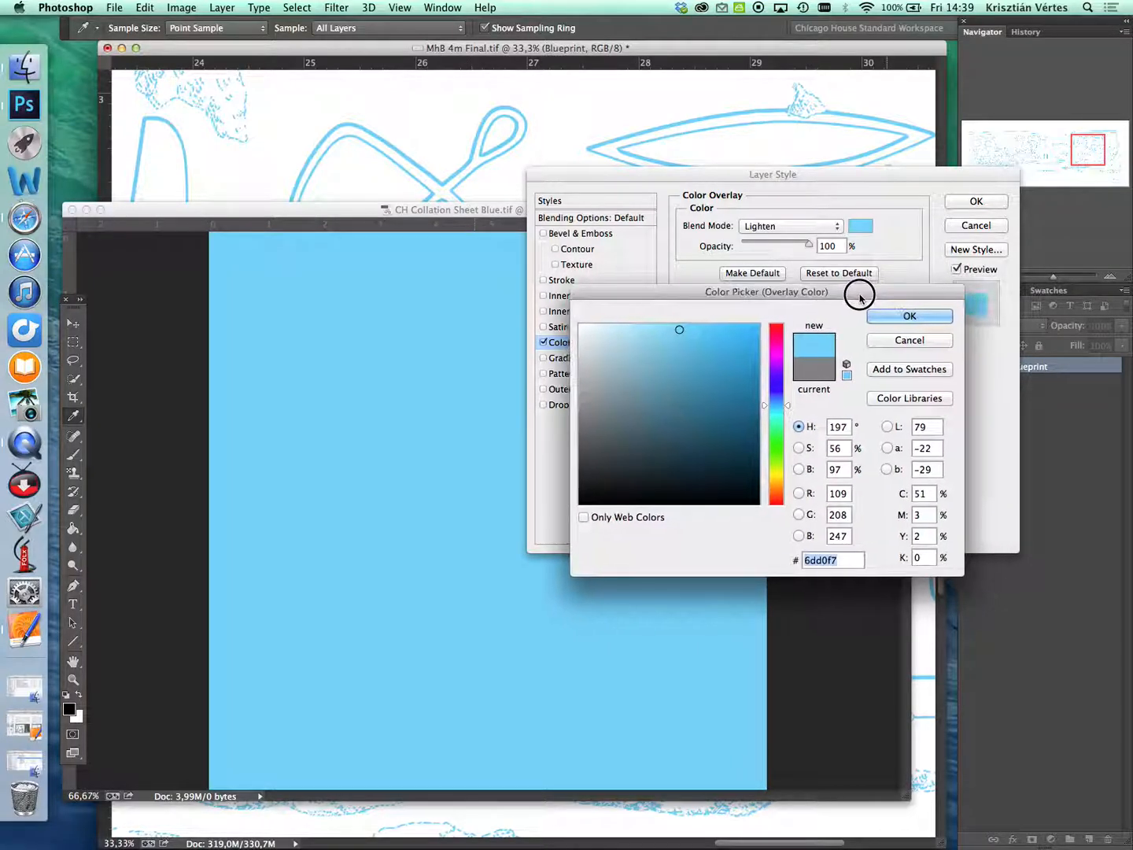
click(927, 319)
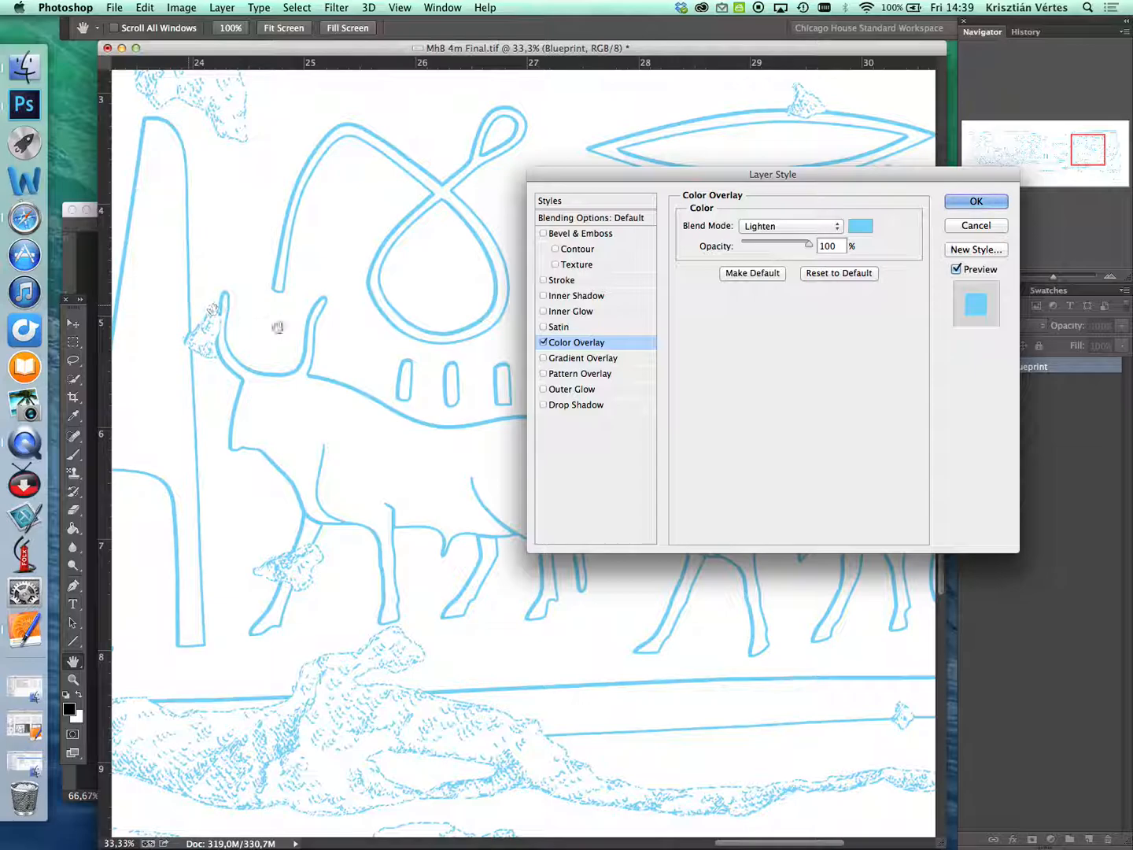
drag(890, 179, 826, 273)
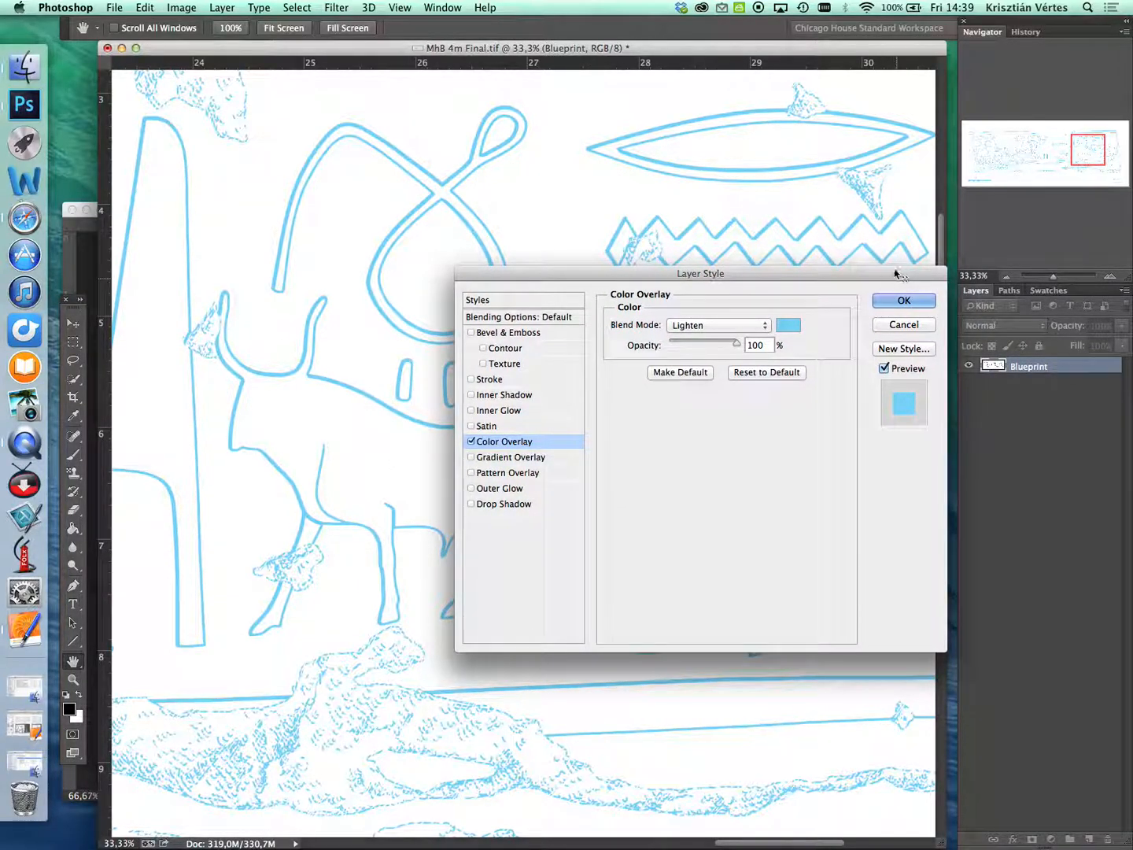
drag(802, 274, 810, 304)
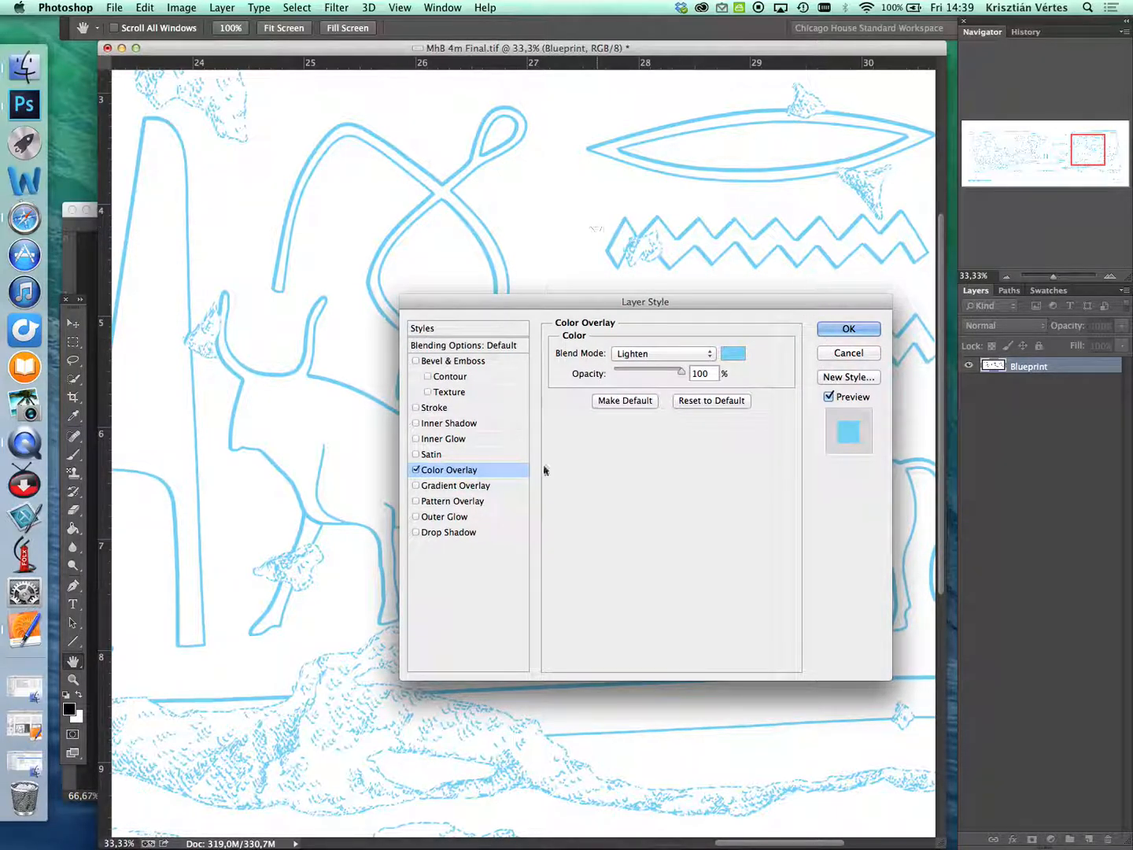
drag(854, 302, 826, 320)
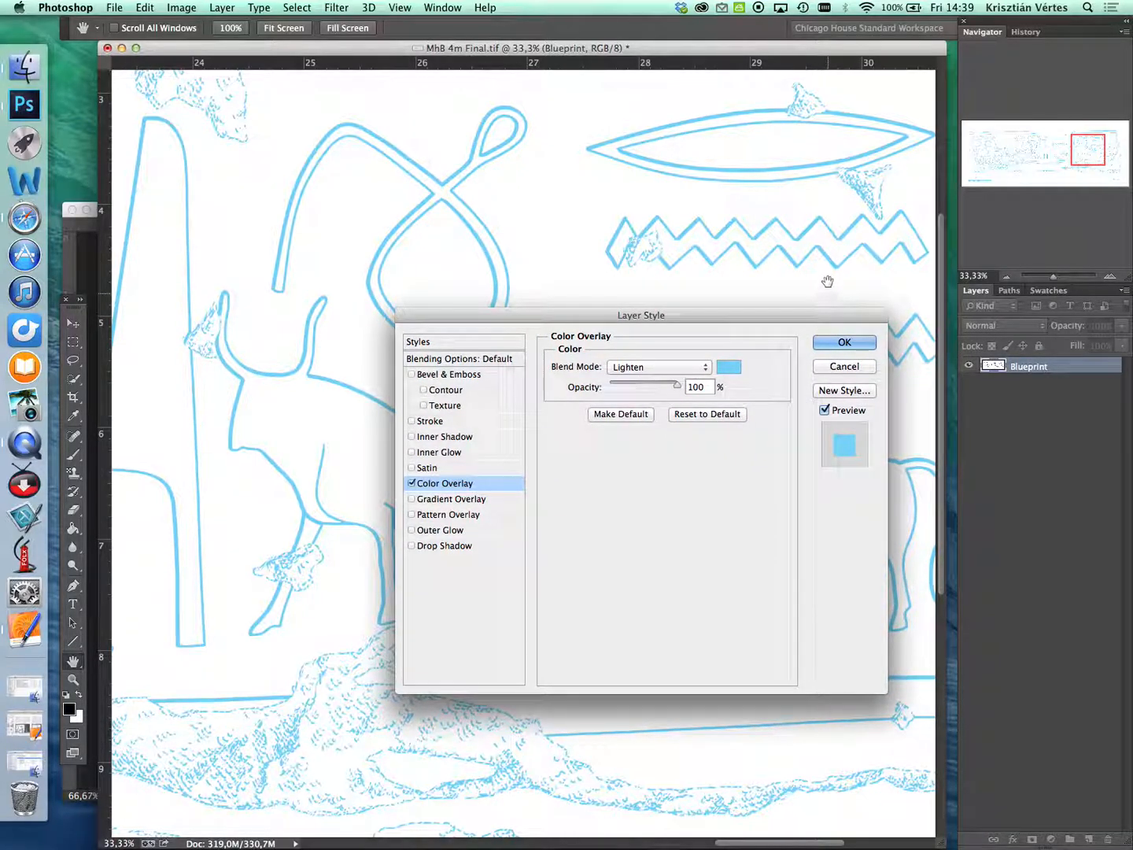
drag(797, 319, 797, 327)
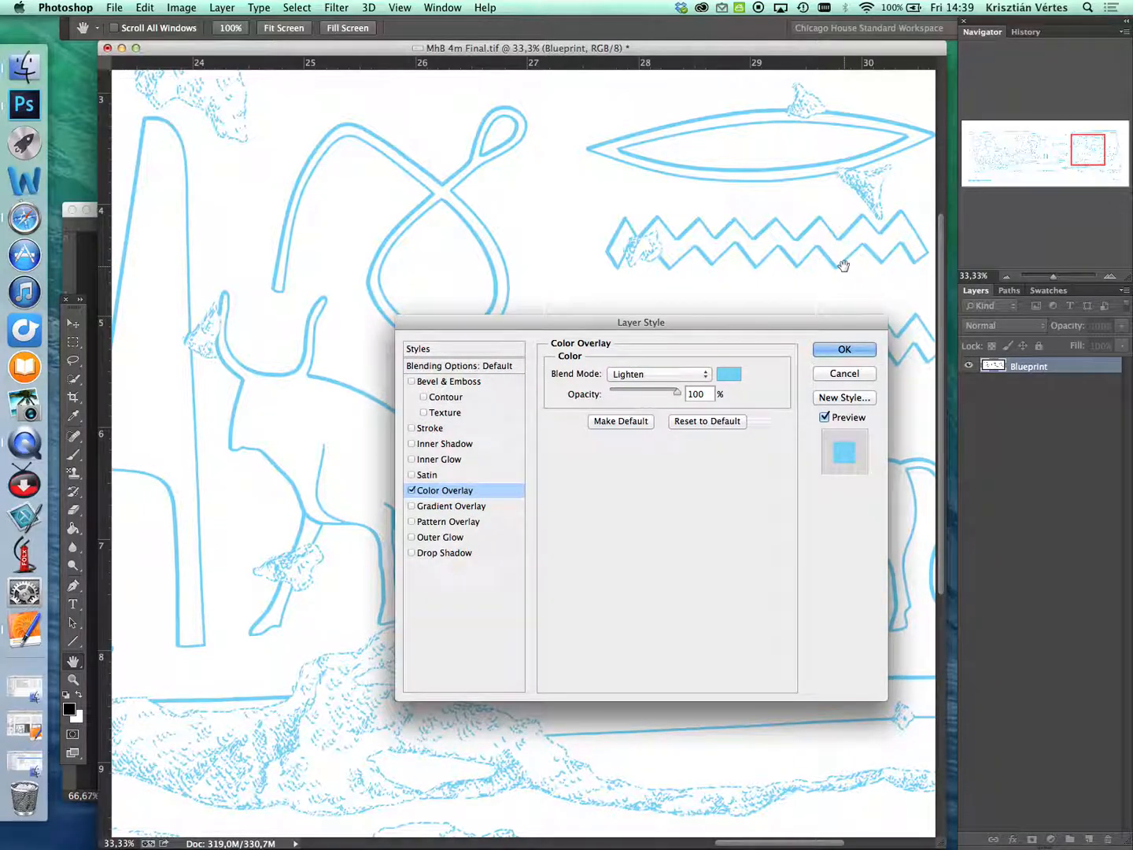
drag(761, 319, 760, 311)
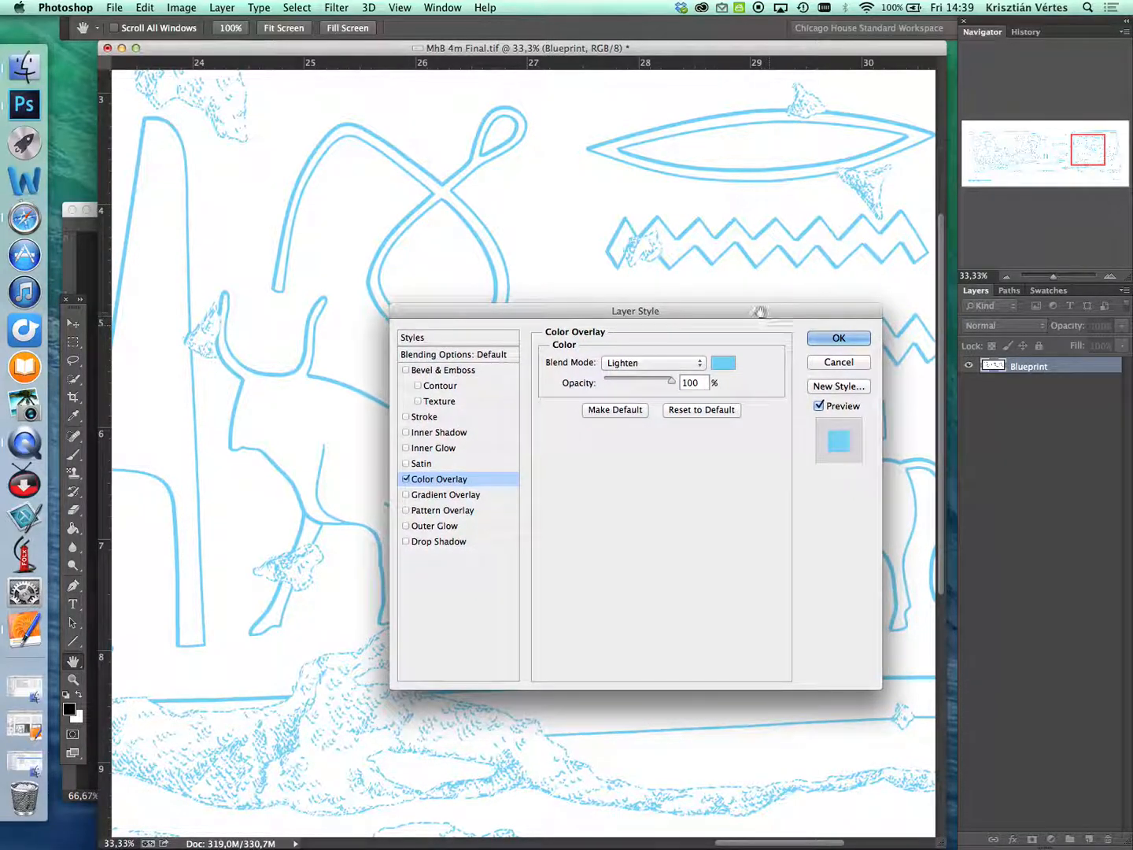
- Add the overlay's light blue, 6dd0f7, to the swatches under the name Blueprint and keep it as the overlay color
click(722, 367)
drag(817, 291, 801, 291)
drag(898, 302, 839, 272)
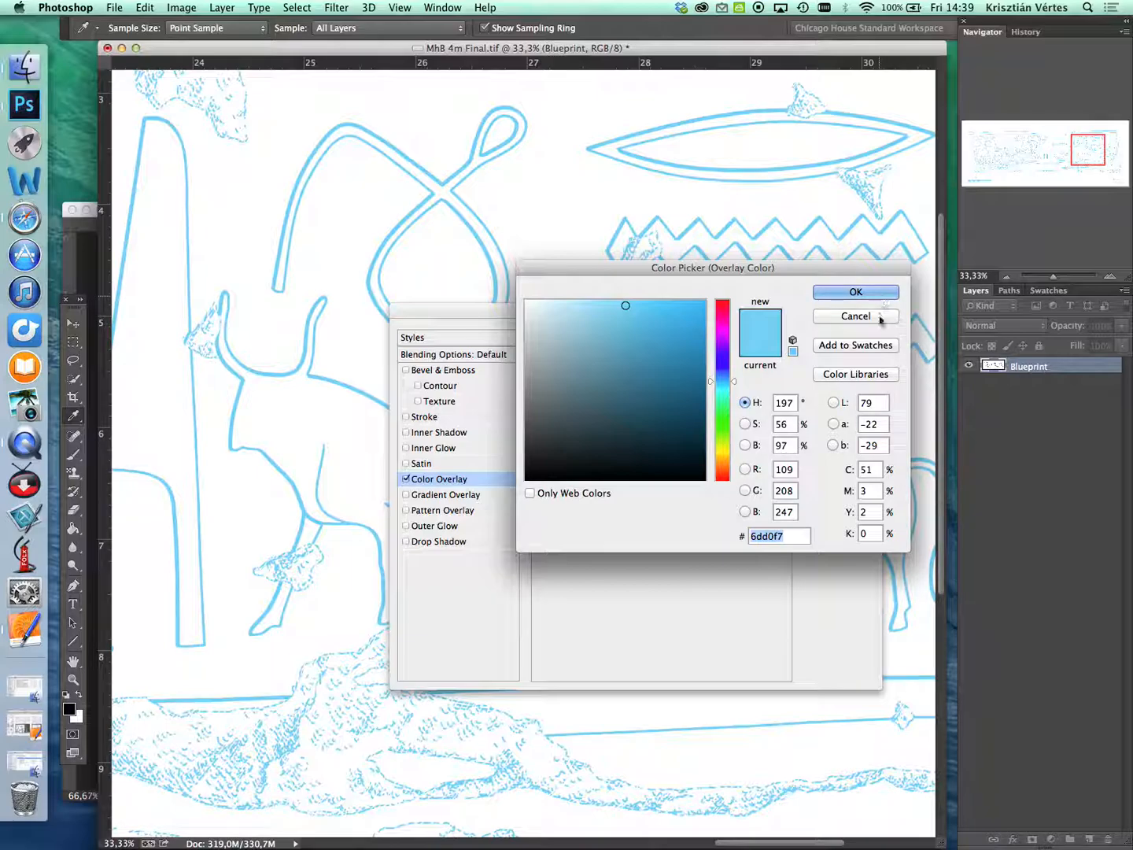
click(853, 347)
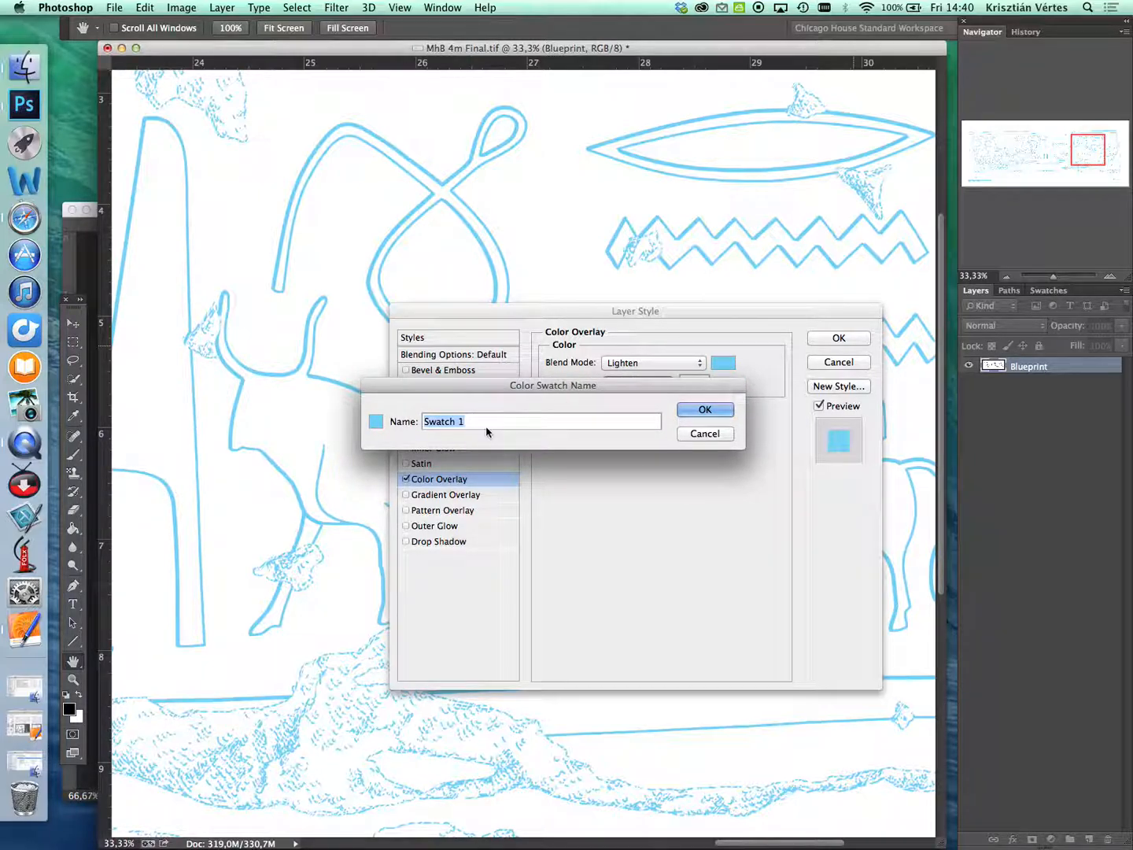
text(Blueprint)
click(705, 409)
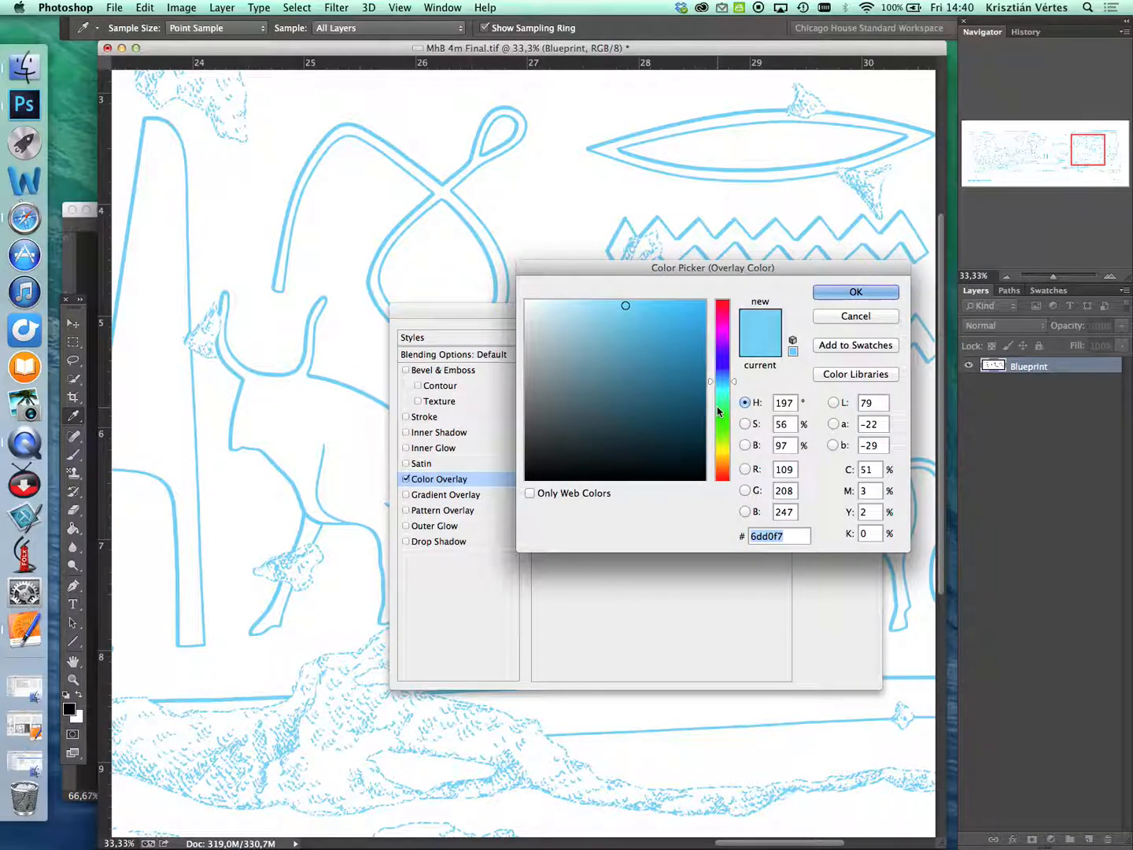
click(883, 296)
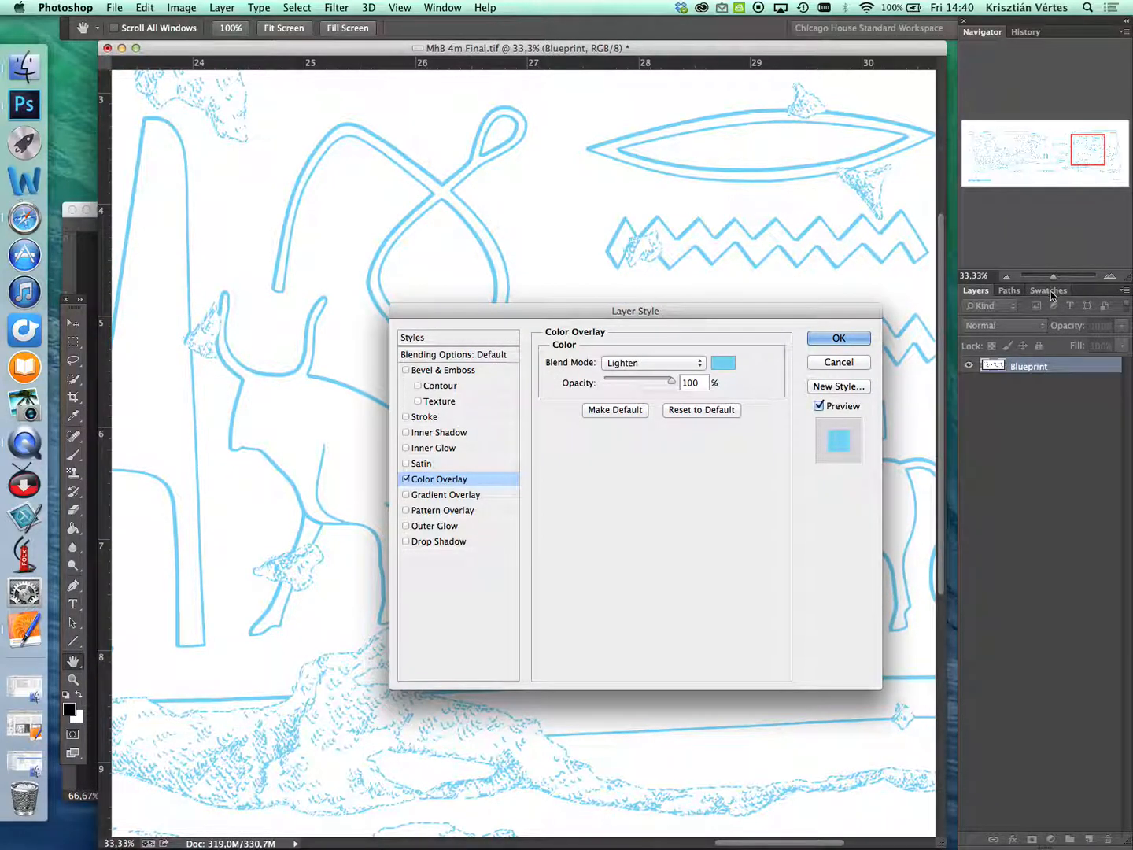
- Show the color swatches to check the saved Blueprint swatch
click(442, 7)
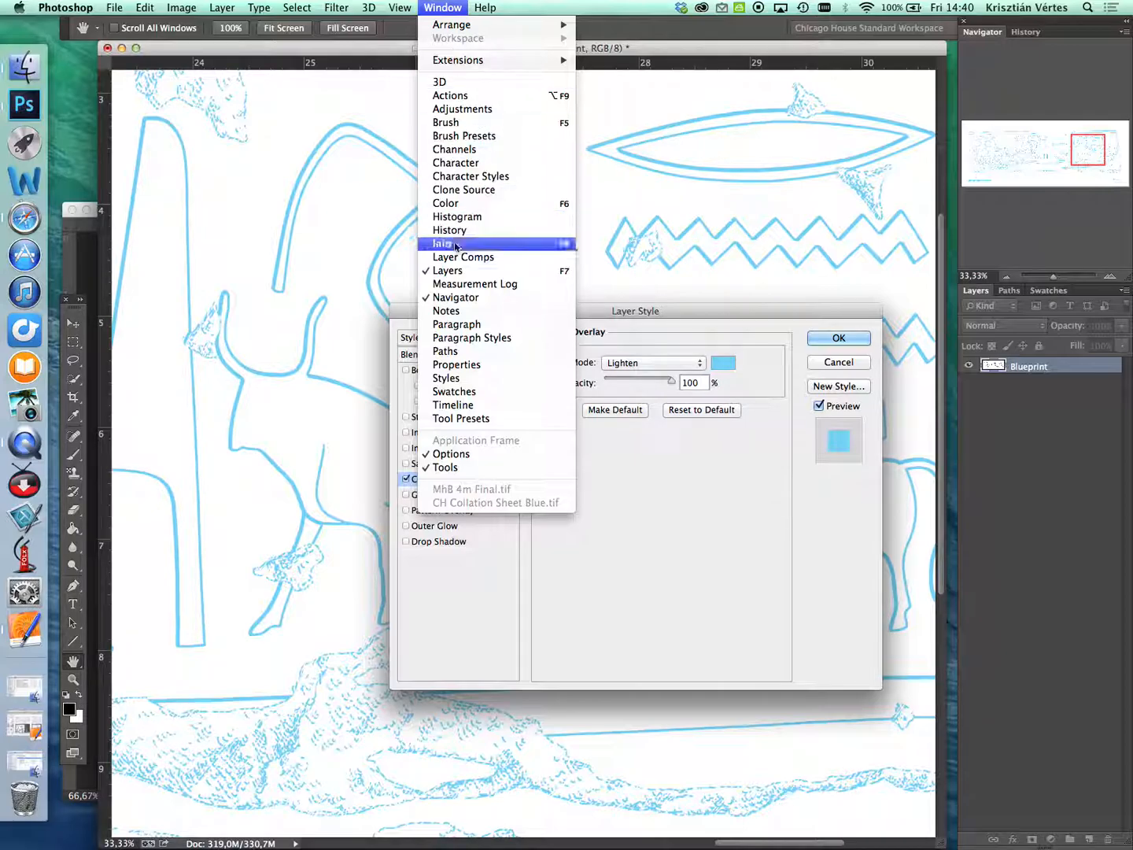
click(1063, 294)
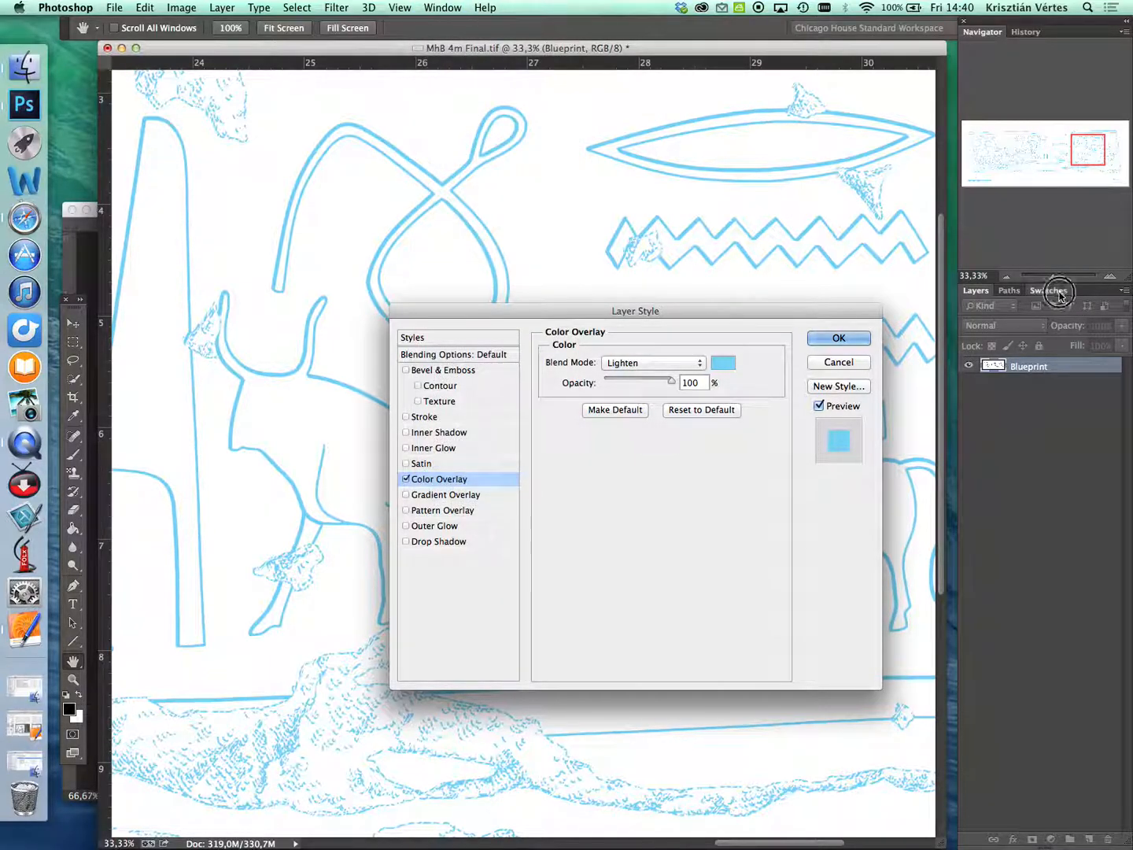
click(1049, 291)
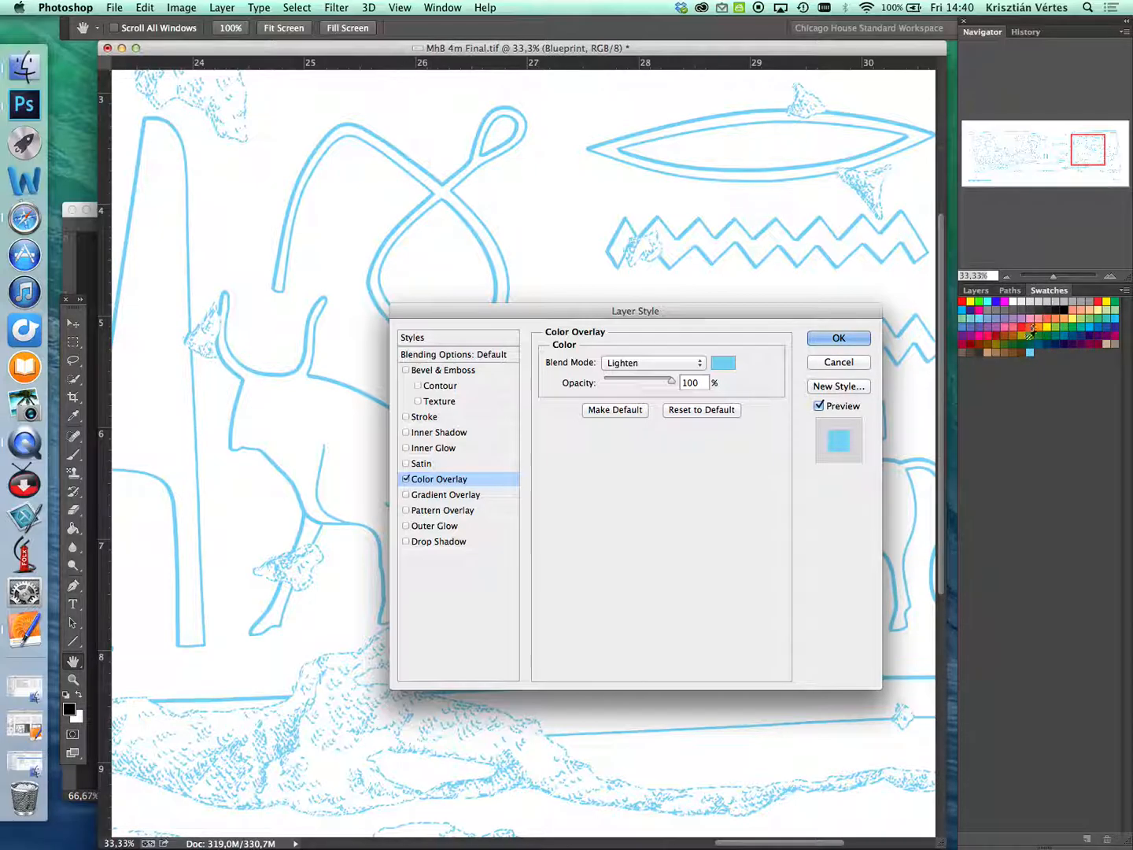
drag(847, 310, 841, 319)
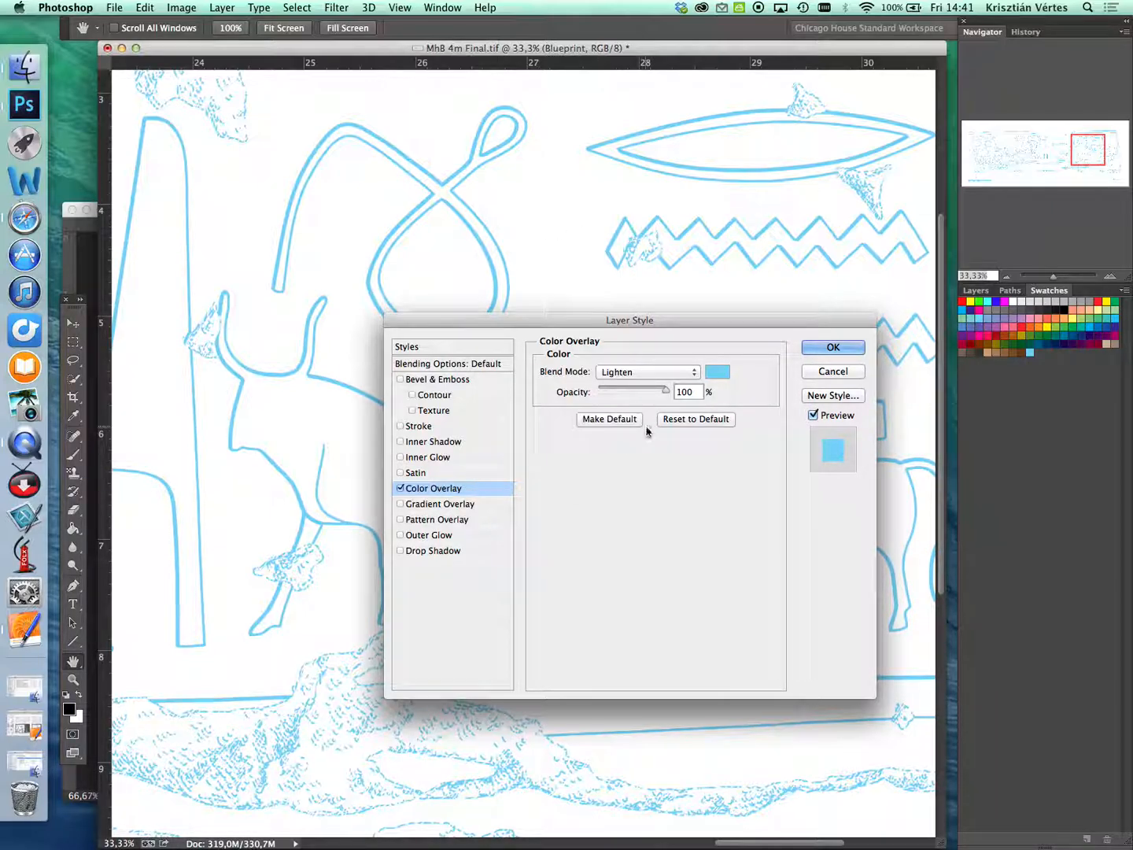
mouse_move(681, 323)
mouse_down()
mouse_move(668, 314)
mouse_move(698, 321)
mouse_up()
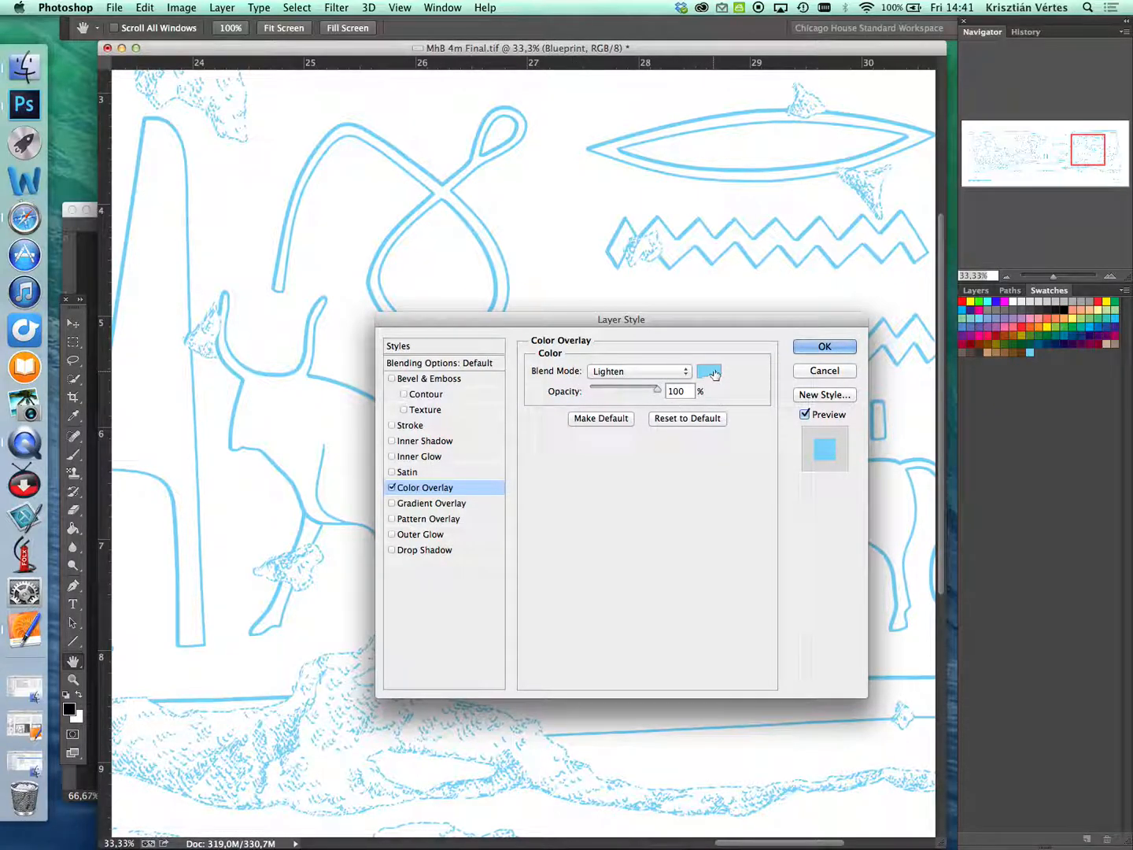
drag(752, 321, 747, 329)
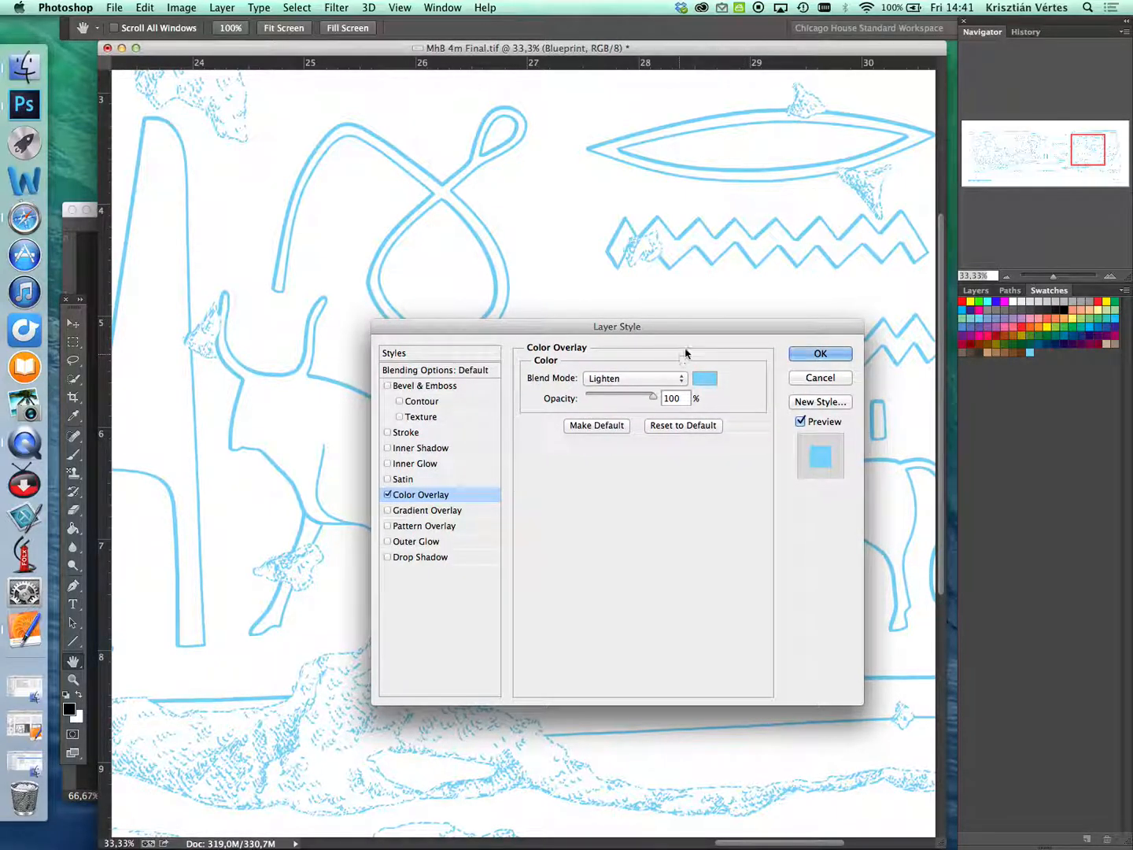
drag(674, 324, 671, 321)
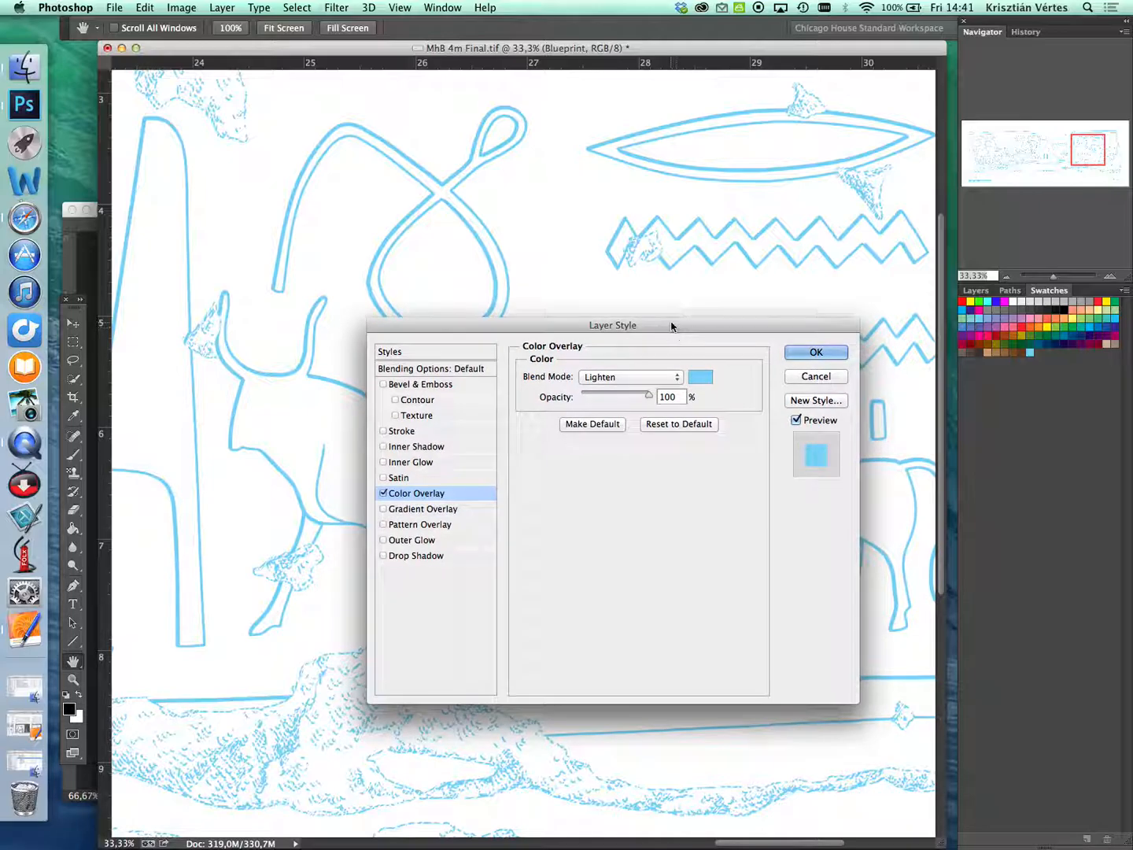
drag(765, 331, 694, 331)
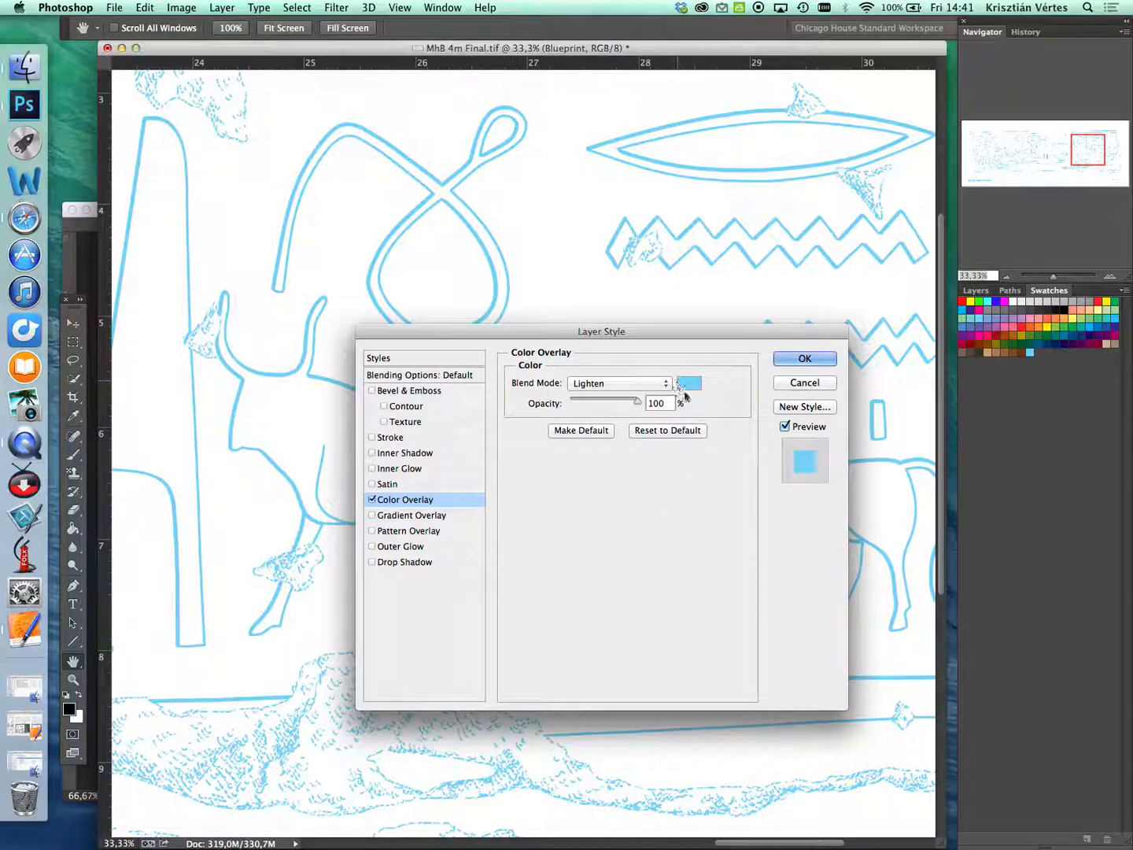
- Save the Color Overlay as a new style named Blueprint, including layer effects and layer blending options, and apply the layer style
click(806, 407)
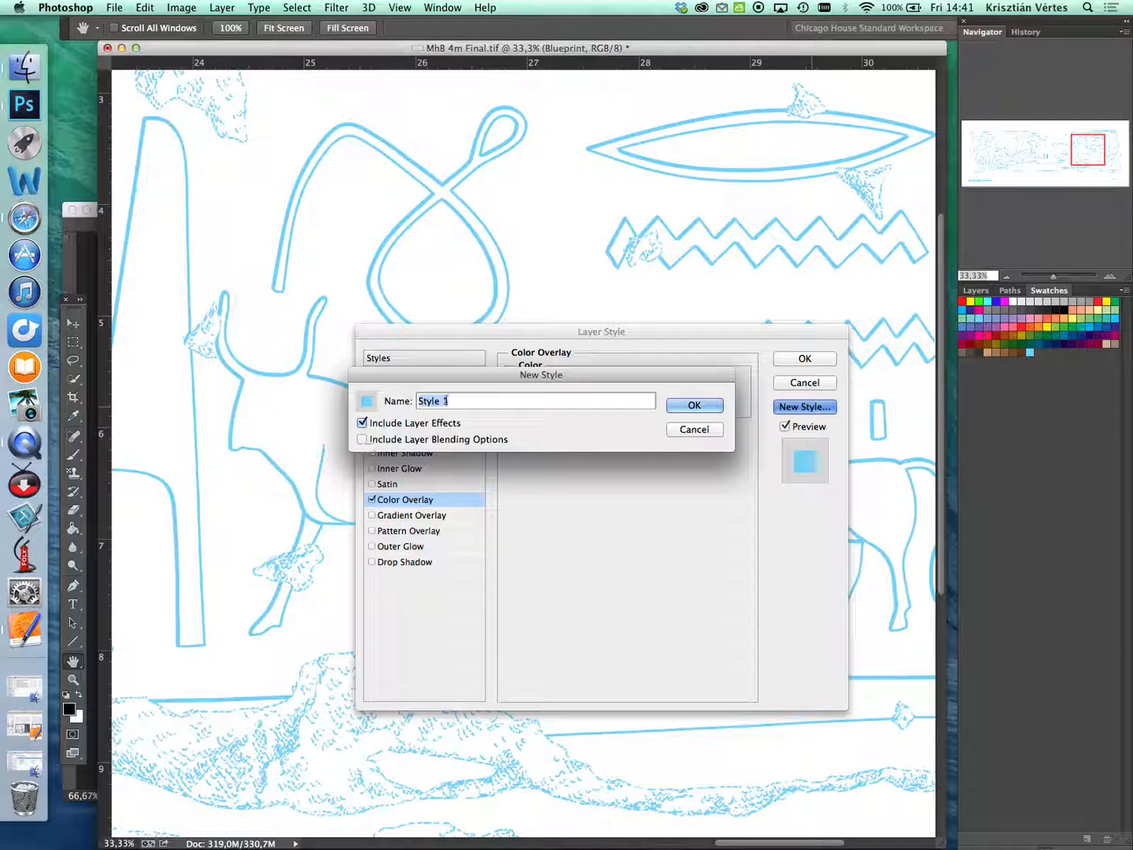
text(Blueprint)
drag(533, 375, 535, 404)
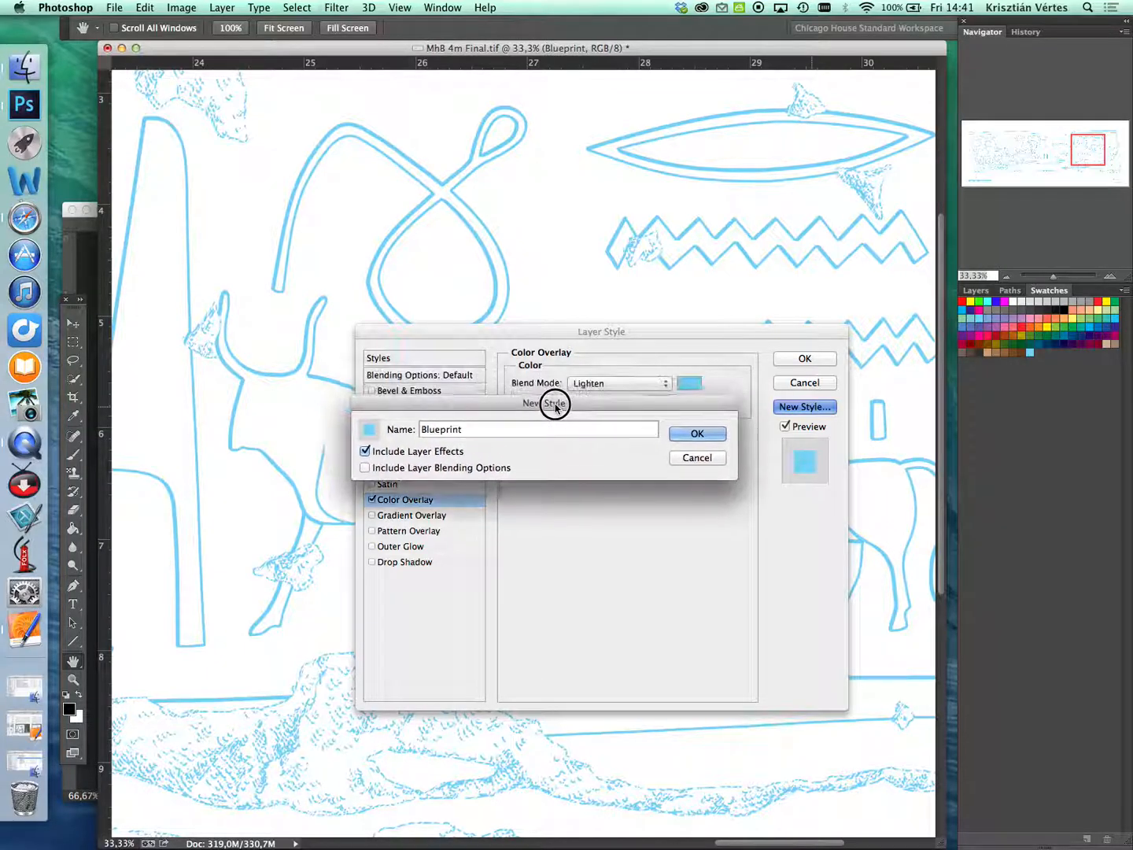
click(365, 469)
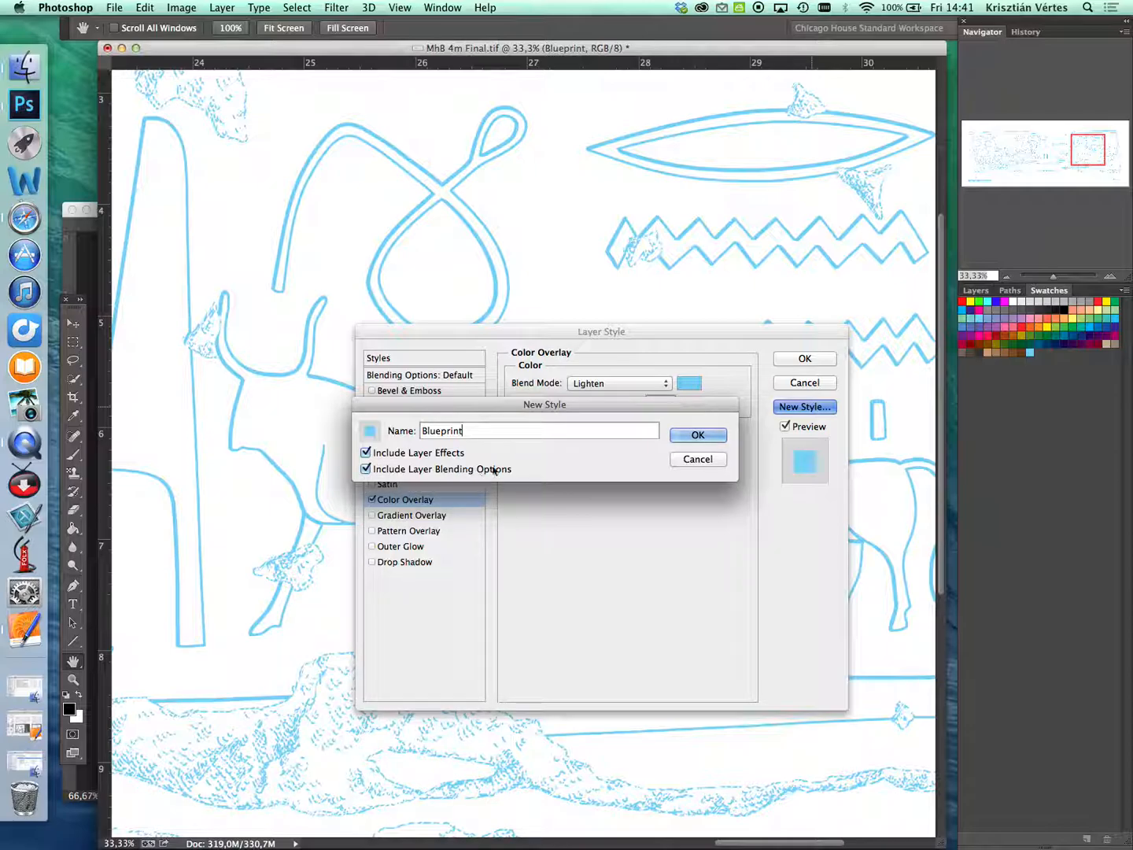
drag(662, 403, 675, 410)
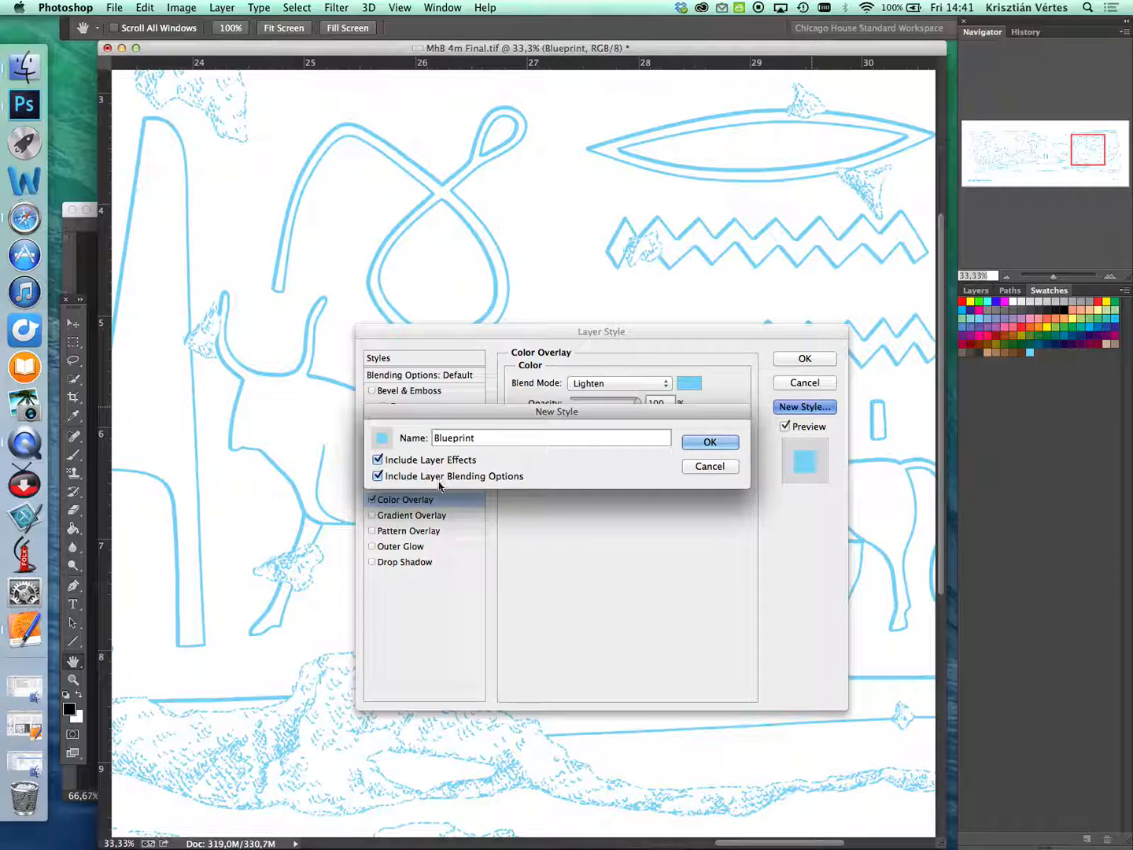
click(726, 446)
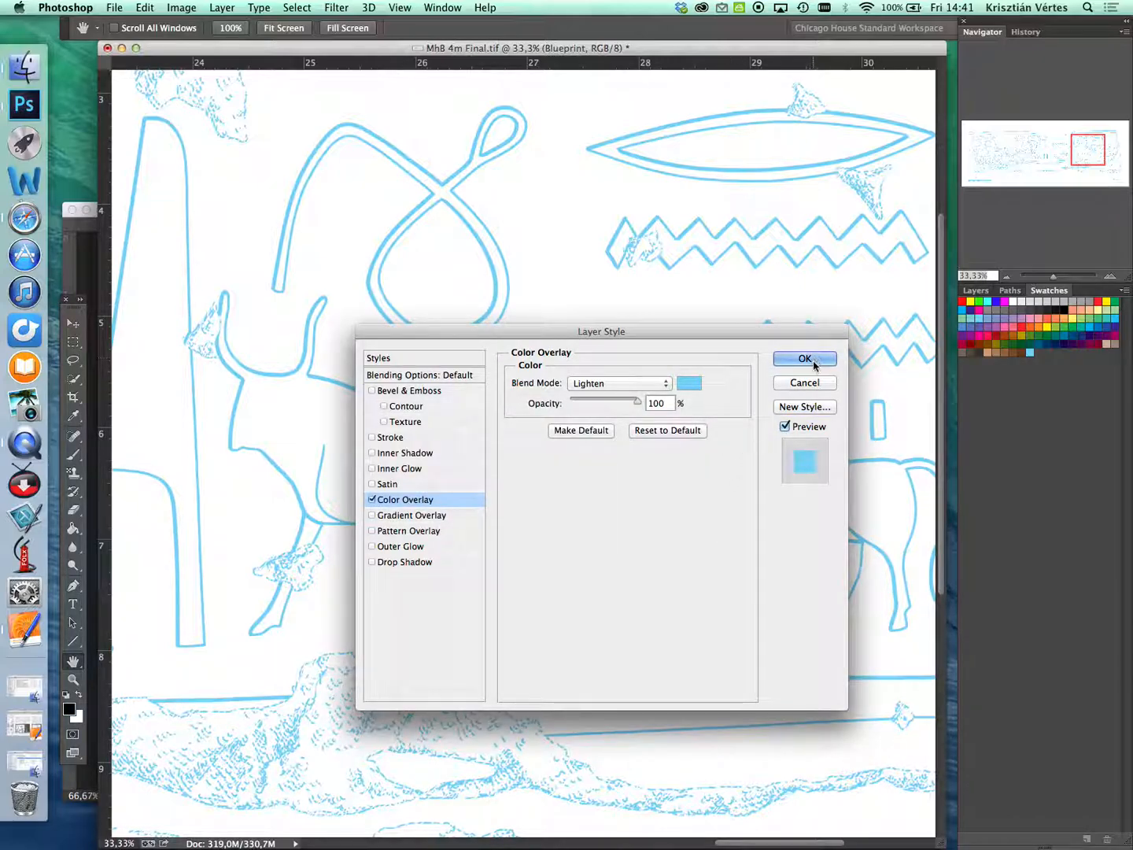
click(814, 360)
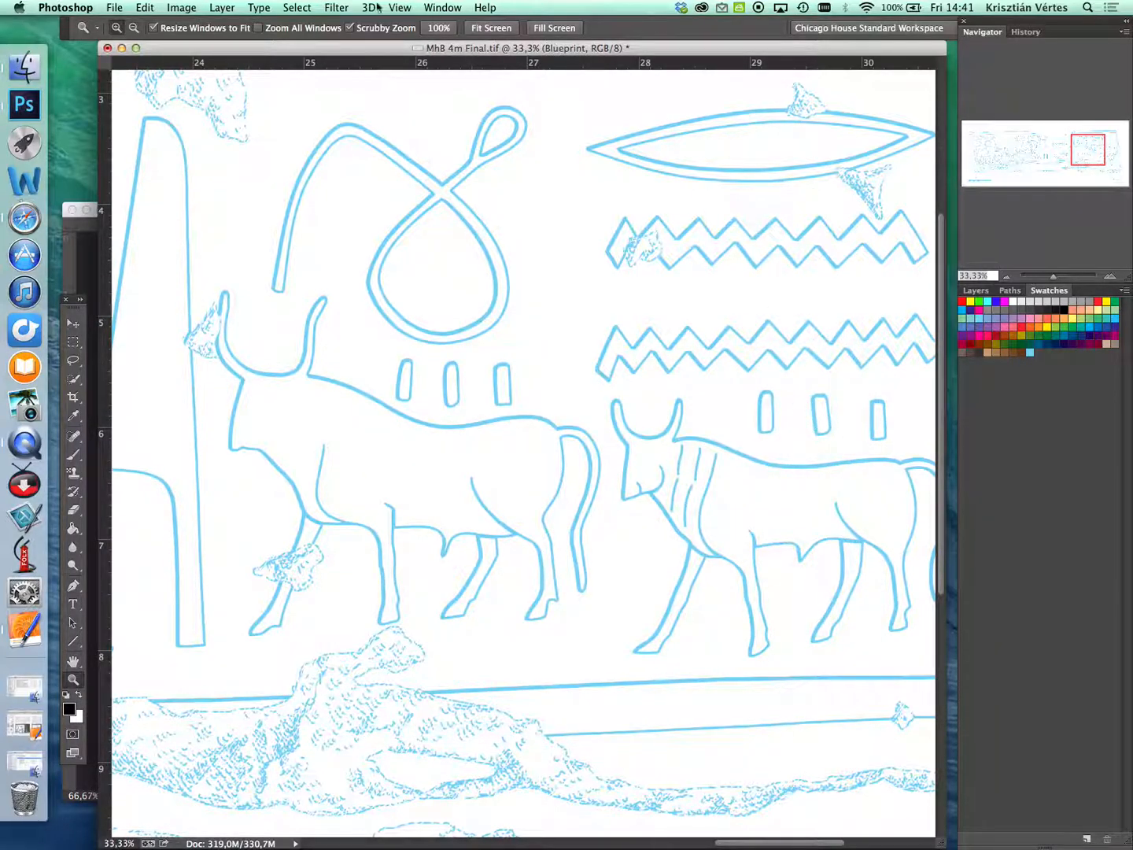
- Show the saved layer styles to check the Blueprint style, and close them again
click(443, 7)
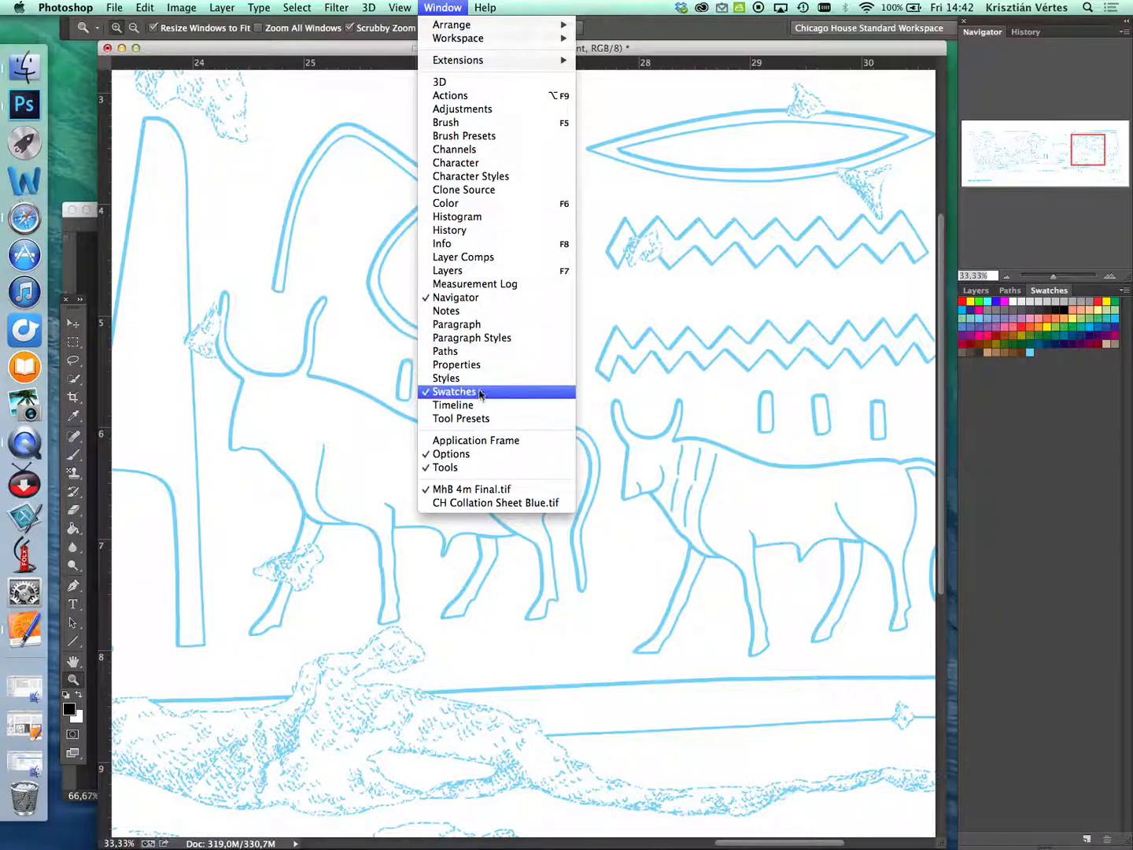
click(452, 380)
drag(721, 164, 719, 182)
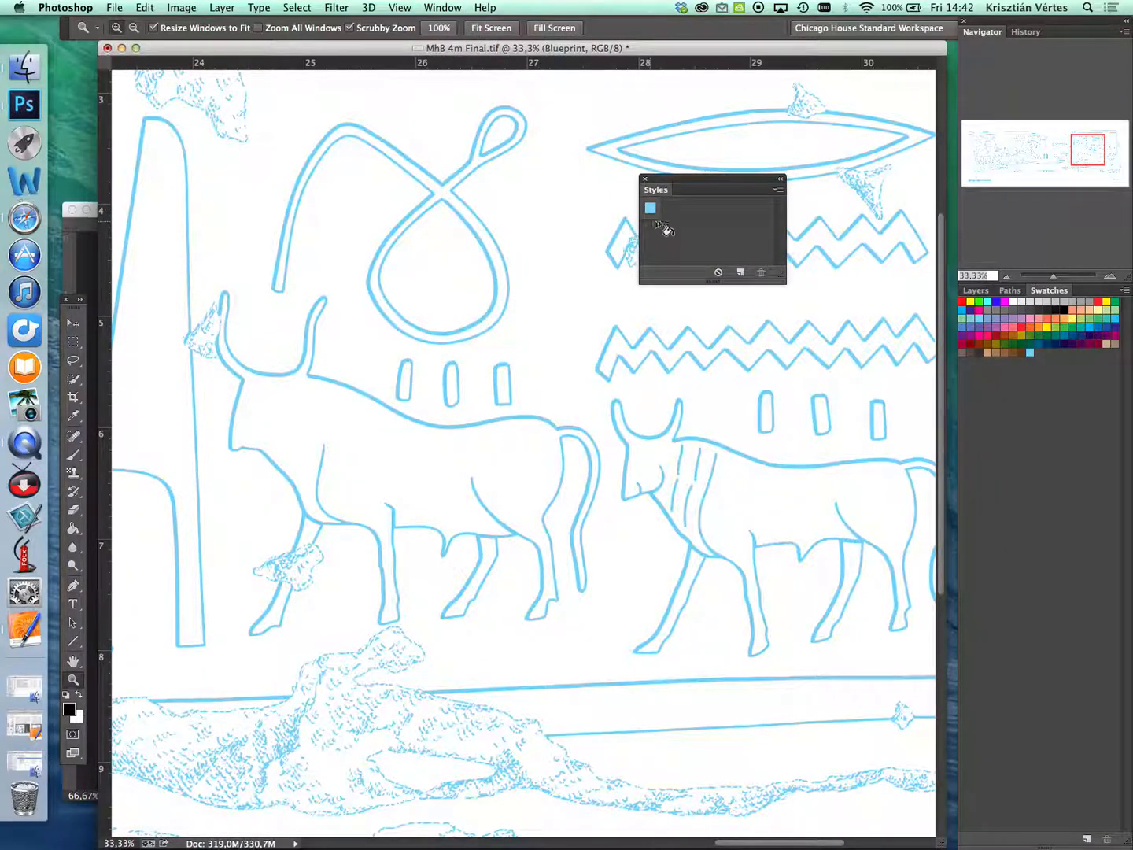
click(645, 180)
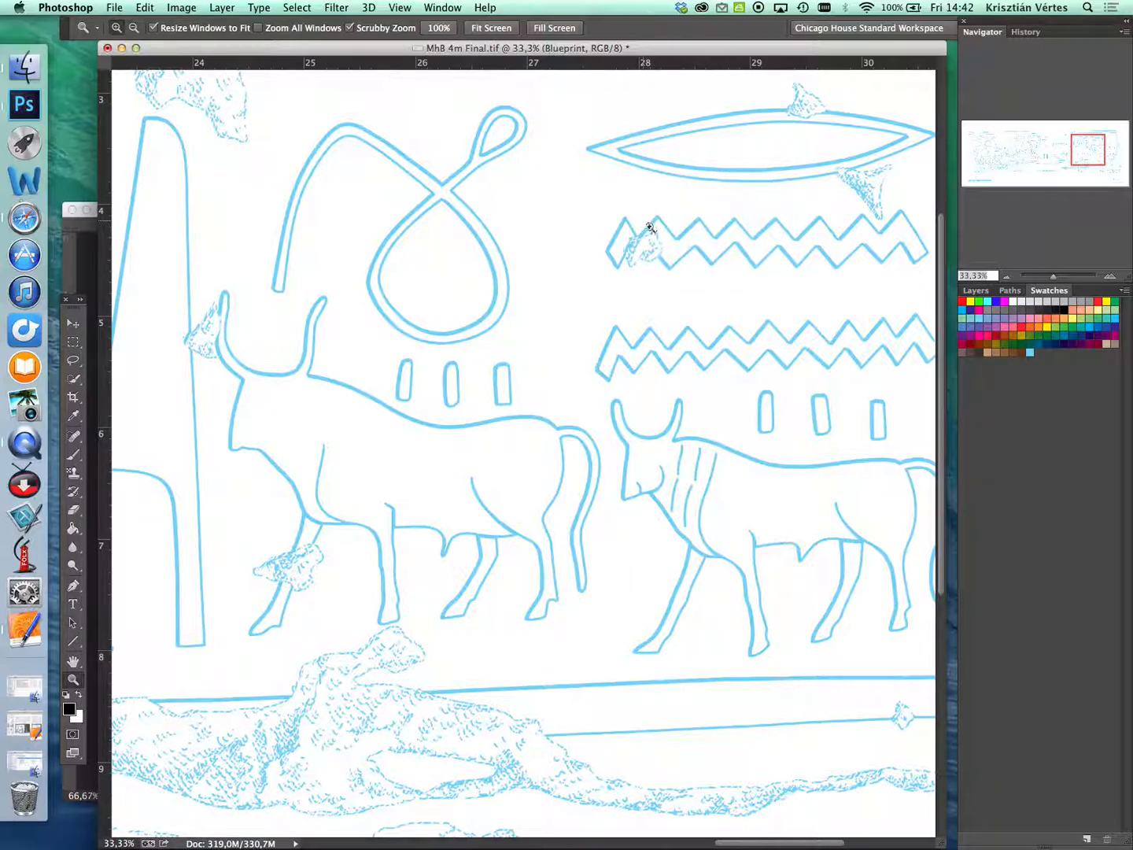
- Undo the overlay, RGB conversion, renaming and layer merge, back to the grayscale drawing with separate layers
key(super+z)
key(super+alt+z)
key(super+alt+z)
key(super+alt+z)
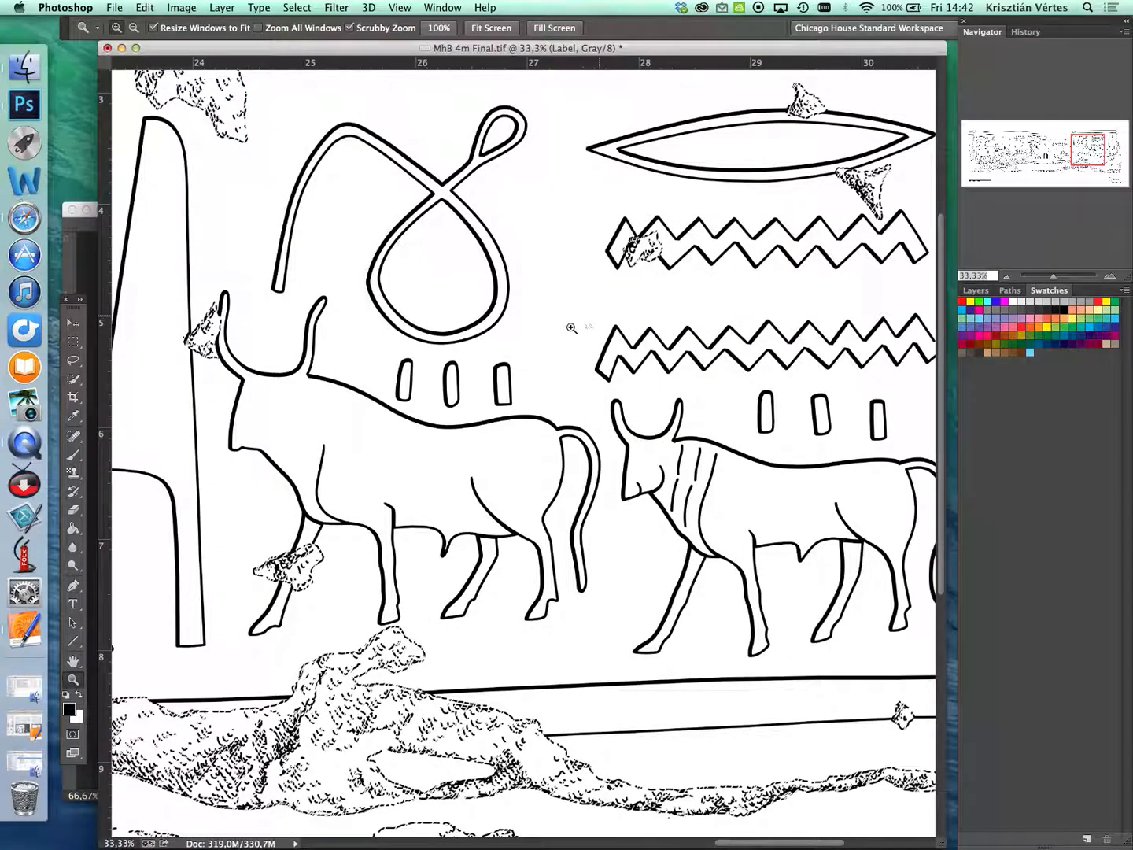
- Merge all layers from Label down to Background and rename the merged layer Blueprint
click(976, 290)
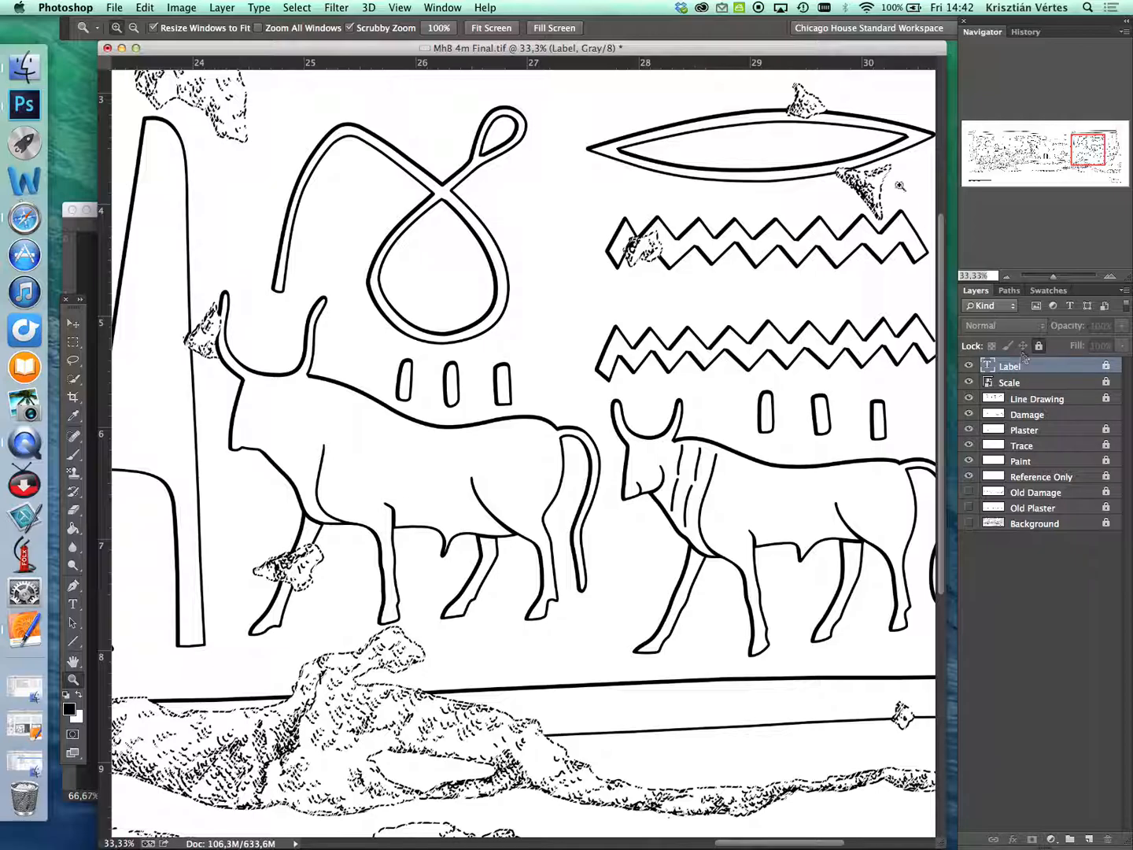
drag(892, 52, 887, 55)
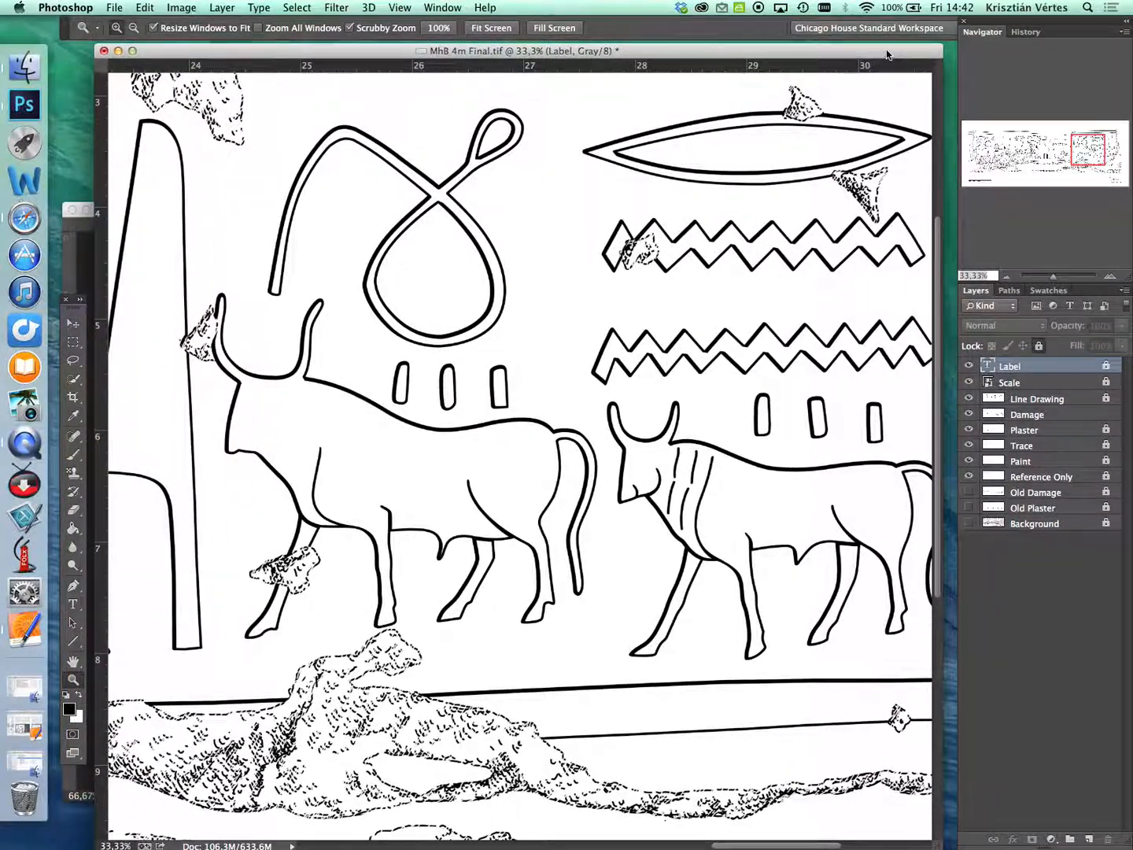
shift+click(1025, 524)
right_click(1033, 447)
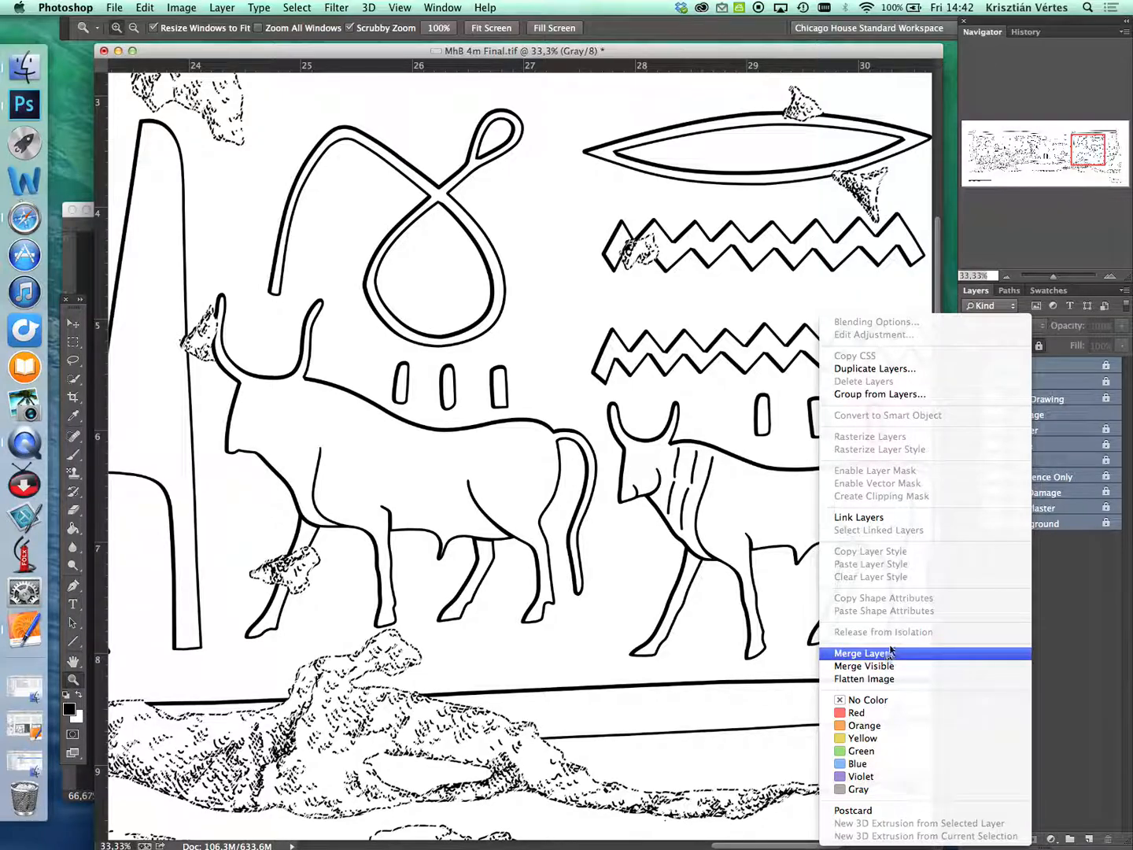
click(863, 653)
double_click(1022, 366)
key(BackSpace)
text(Blur)
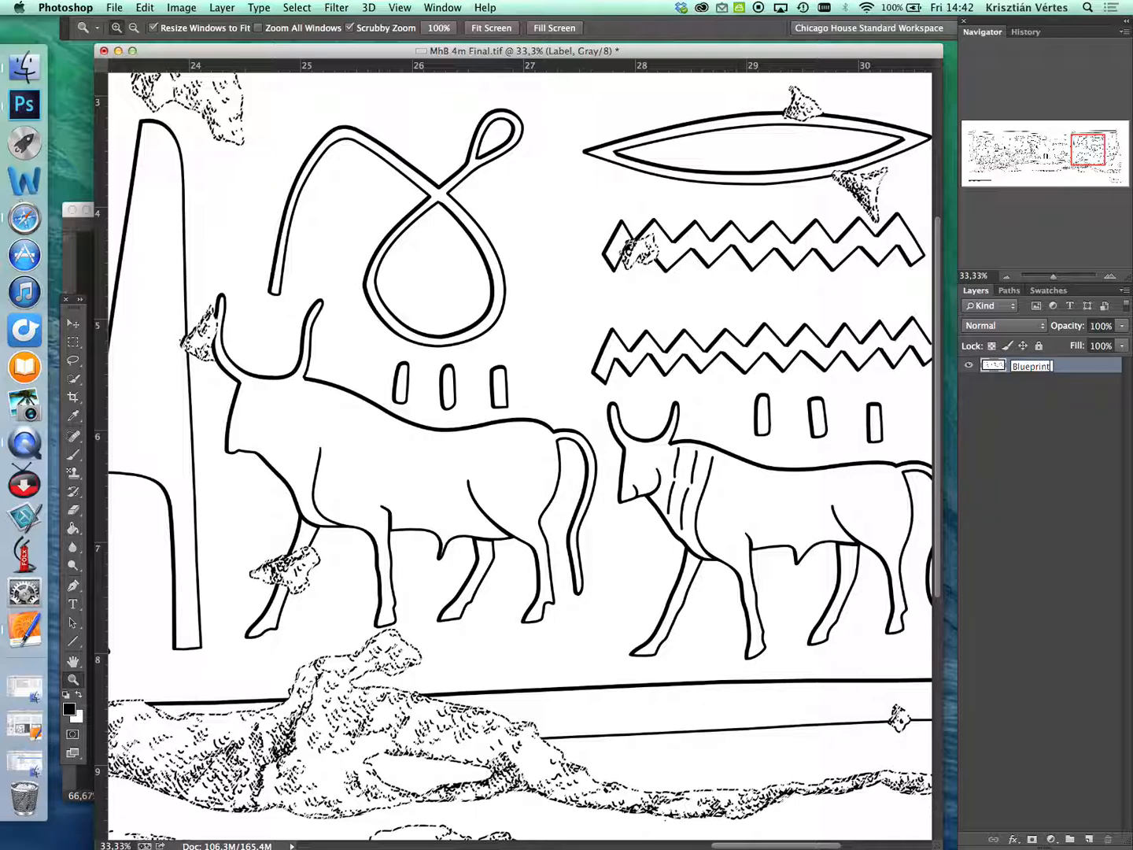
key(Return)
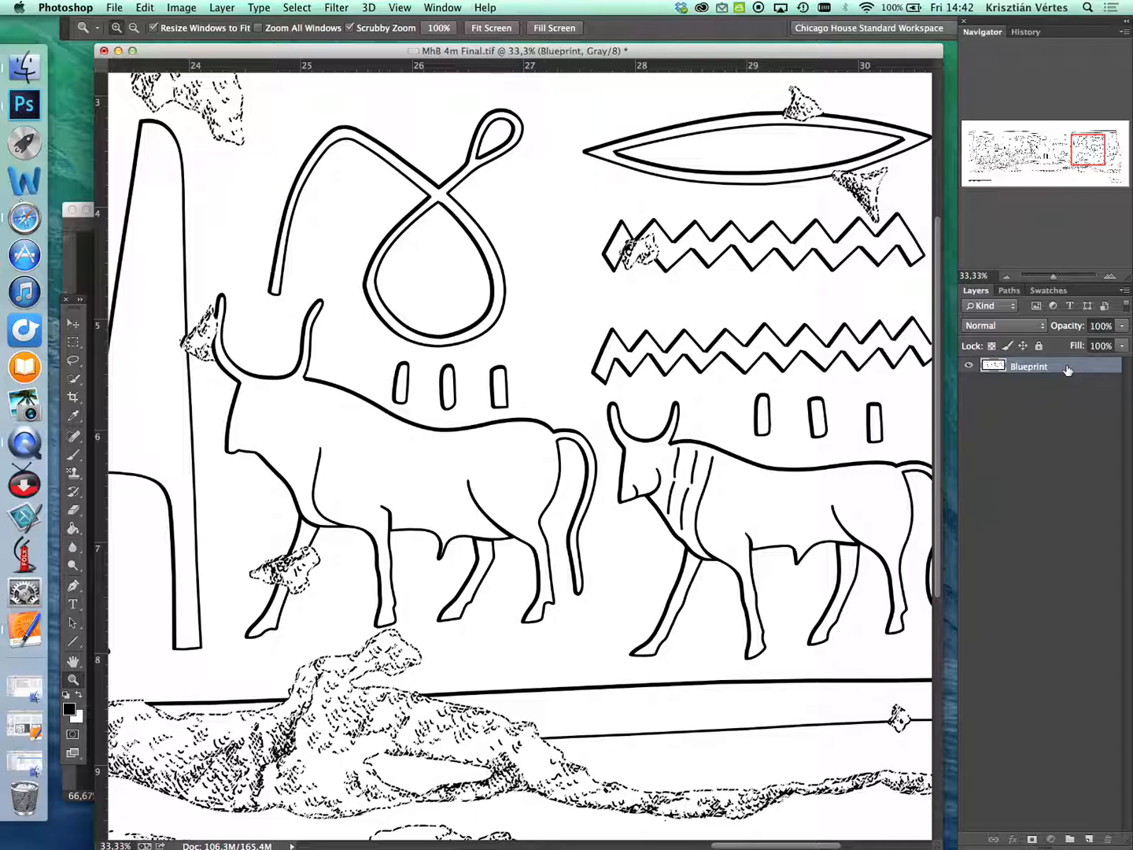
- Convert the MhB 4m Final.tif drawing from grayscale to RGB Color mode
click(182, 8)
mouse_move(193, 24)
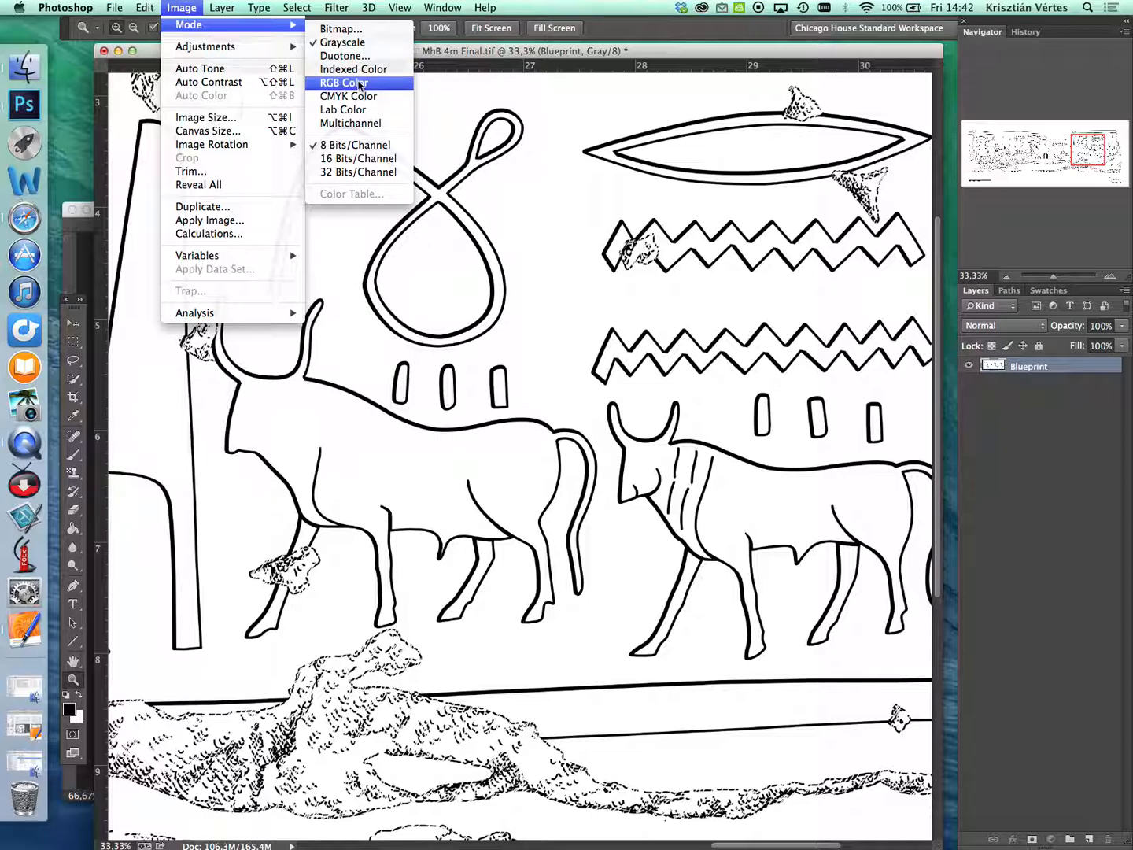
click(346, 107)
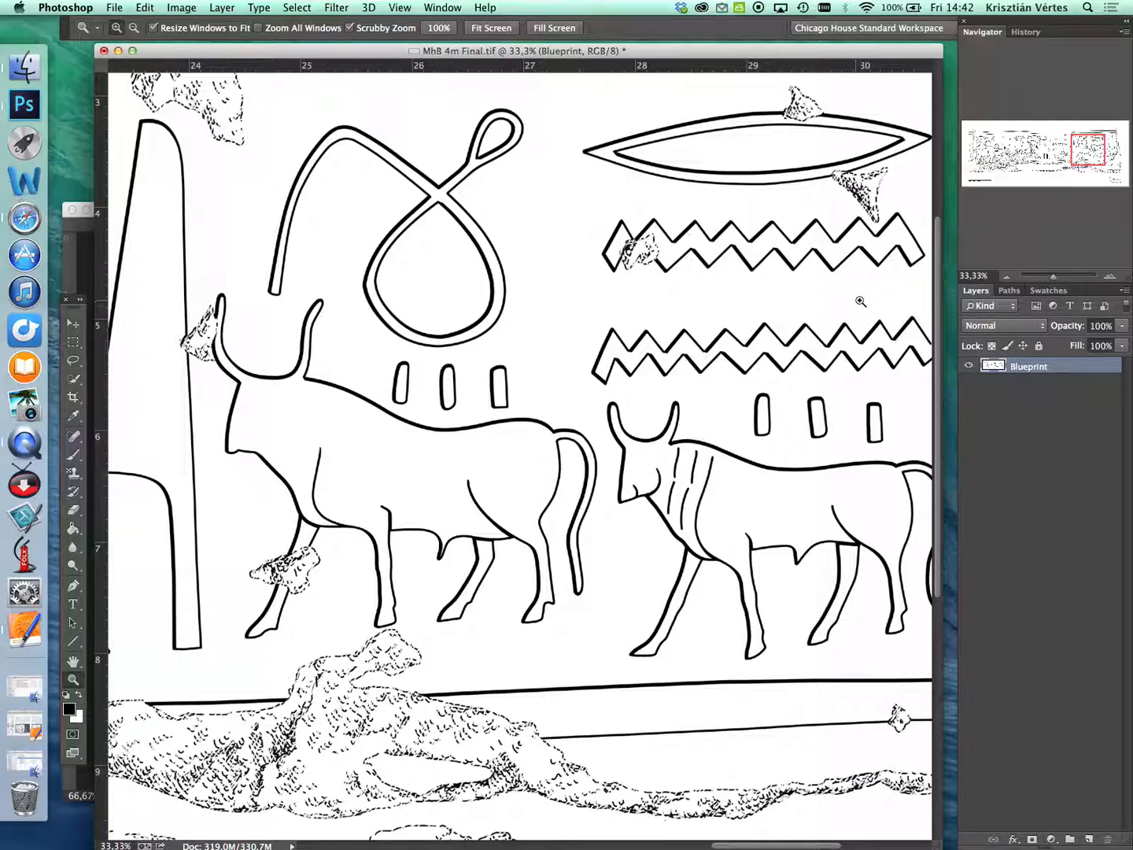
- Apply the saved light-blue Blueprint style to the Blueprint layer
click(443, 8)
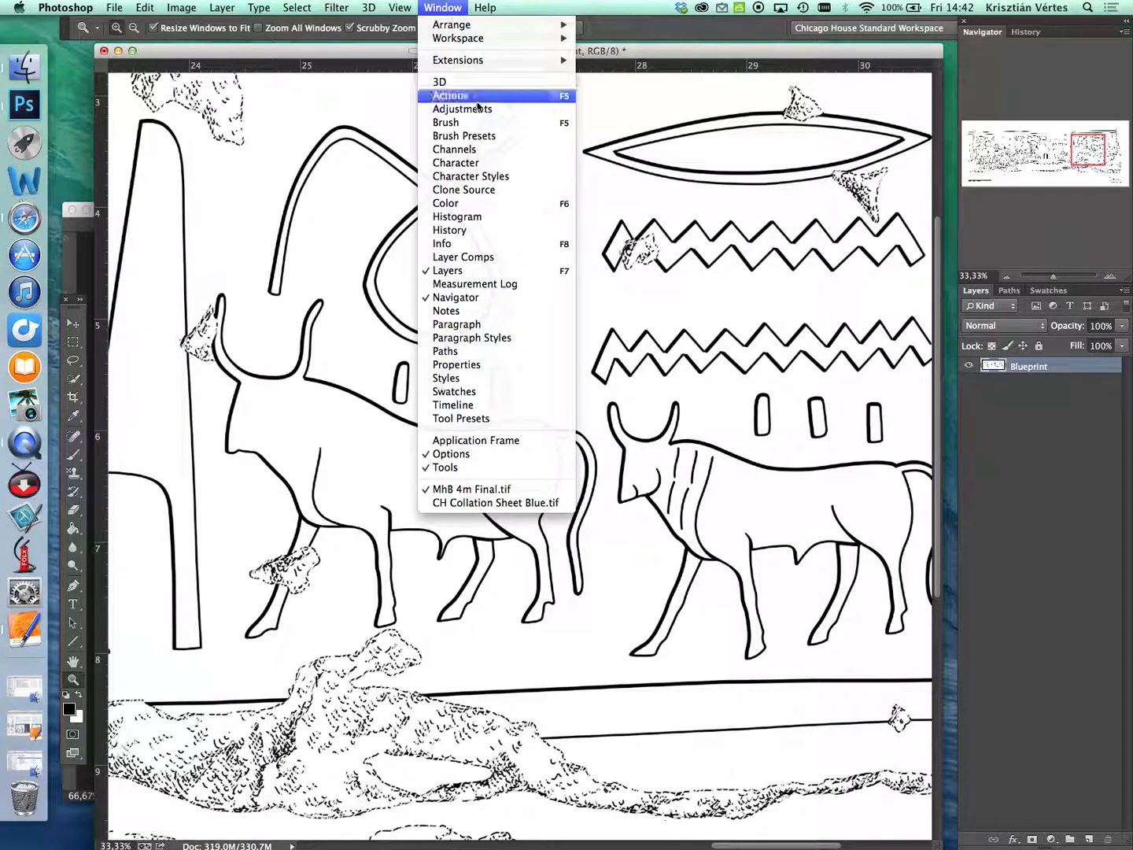
click(471, 380)
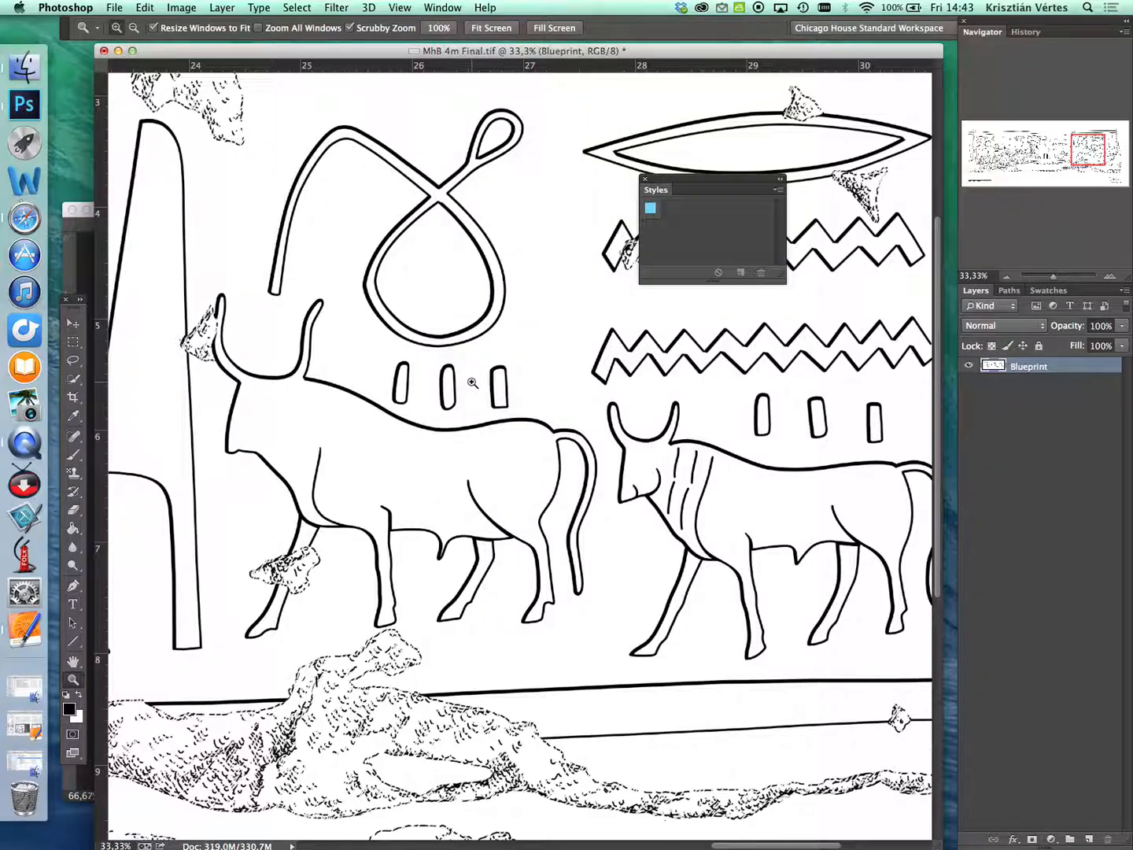
click(650, 208)
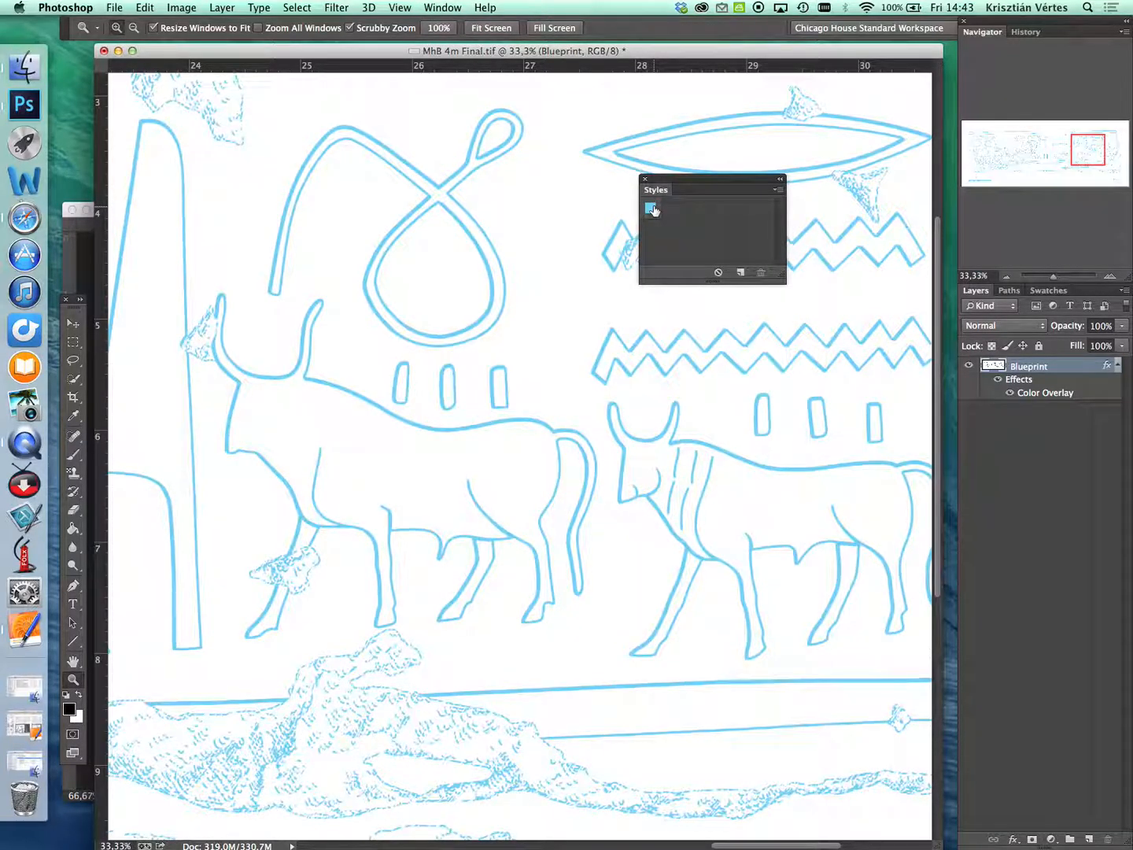
drag(721, 180, 754, 188)
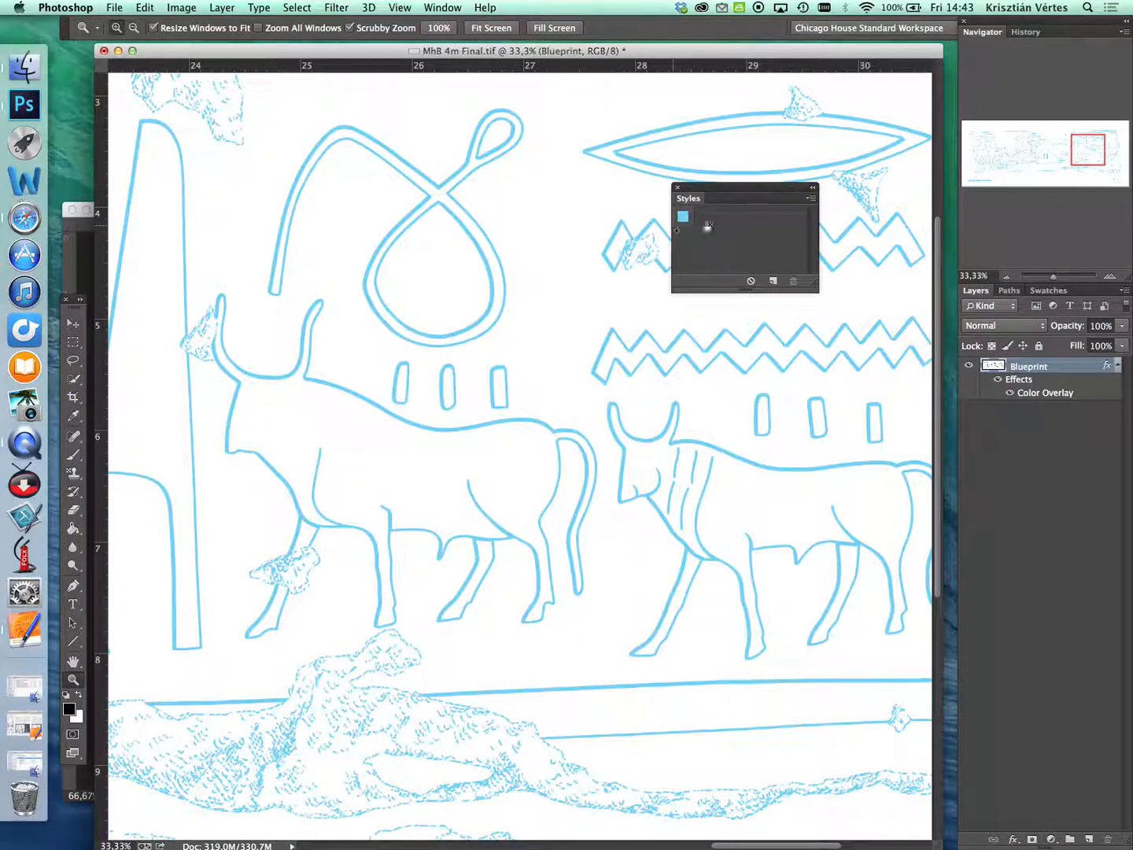